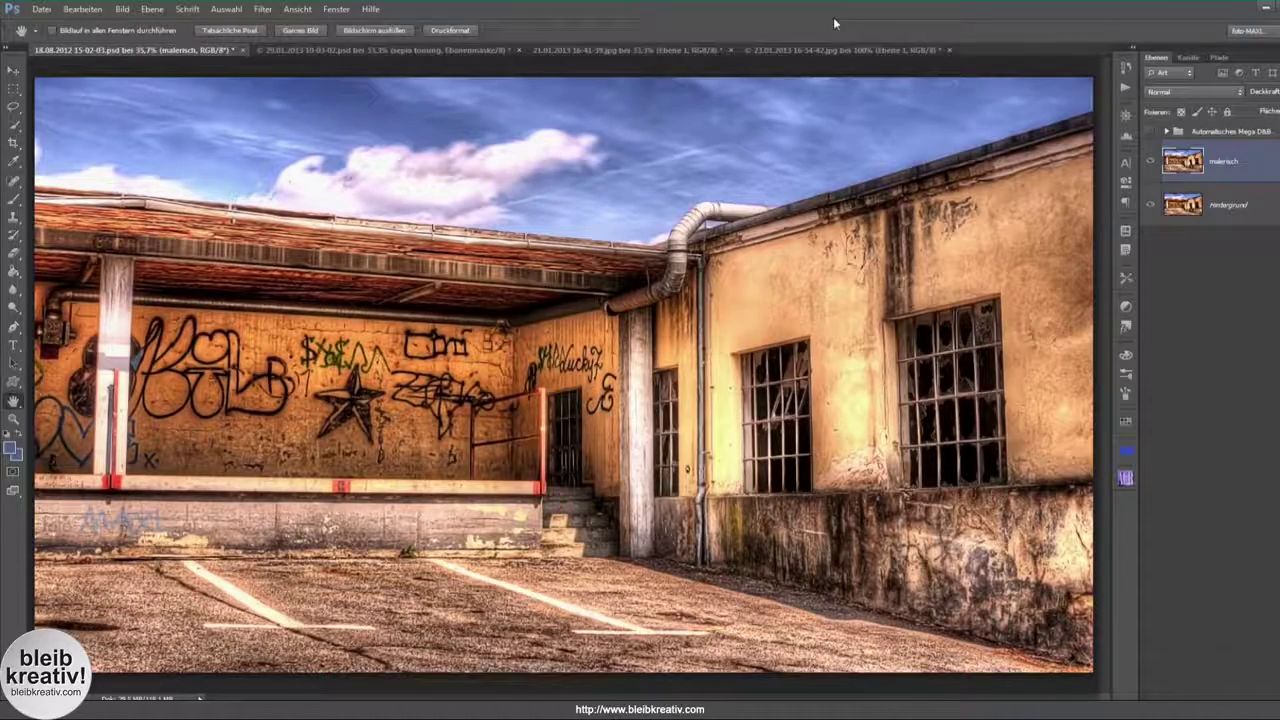
# Toggle the Automatisches Mega D&B group off and back on to compare its contrast.
pyautogui.click(1151, 133)
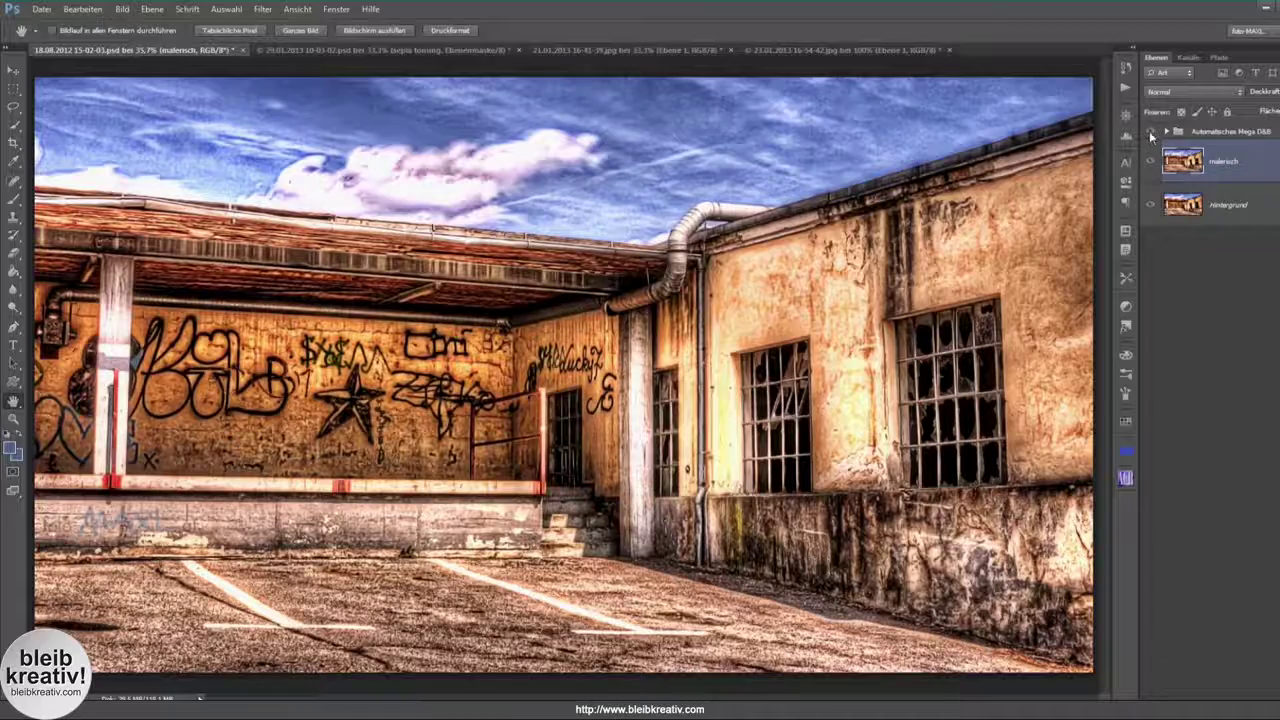
pyautogui.click(1152, 131)
pyautogui.click(1152, 131)
# Expand the group and switch its detail layer to Normal to inspect it.
pyautogui.click(1166, 131)
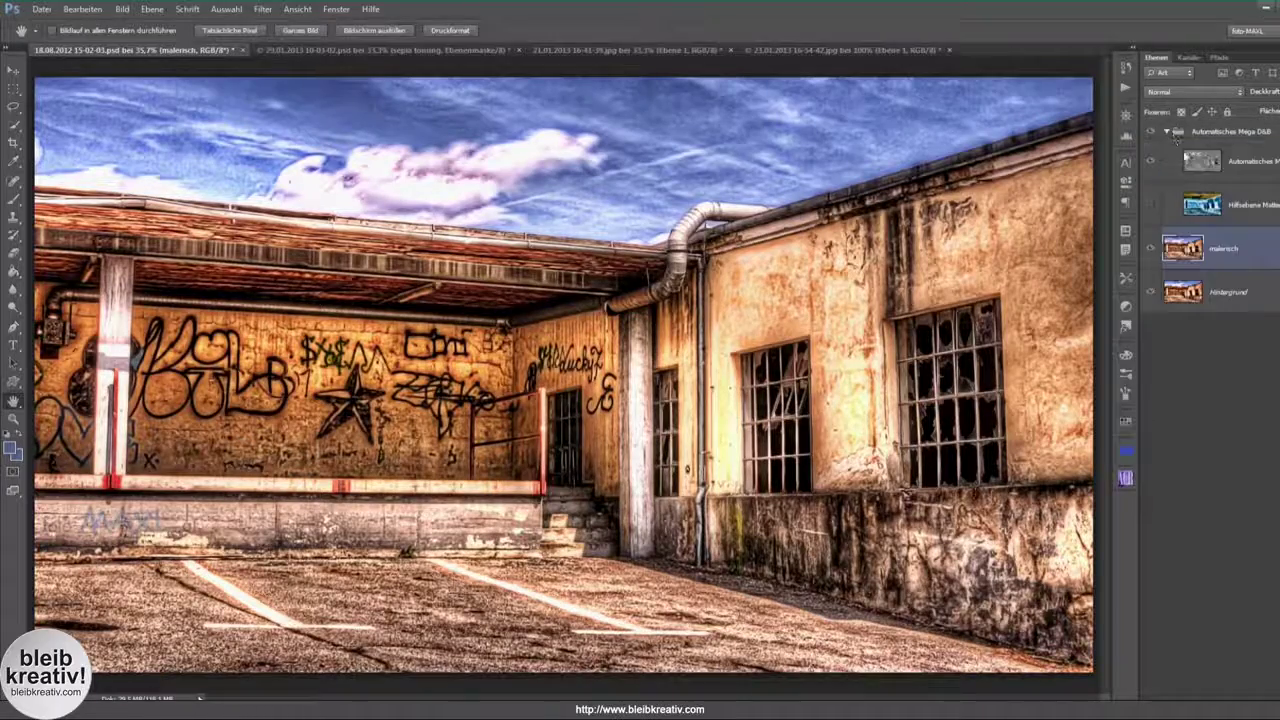
pyautogui.click(1185, 92)
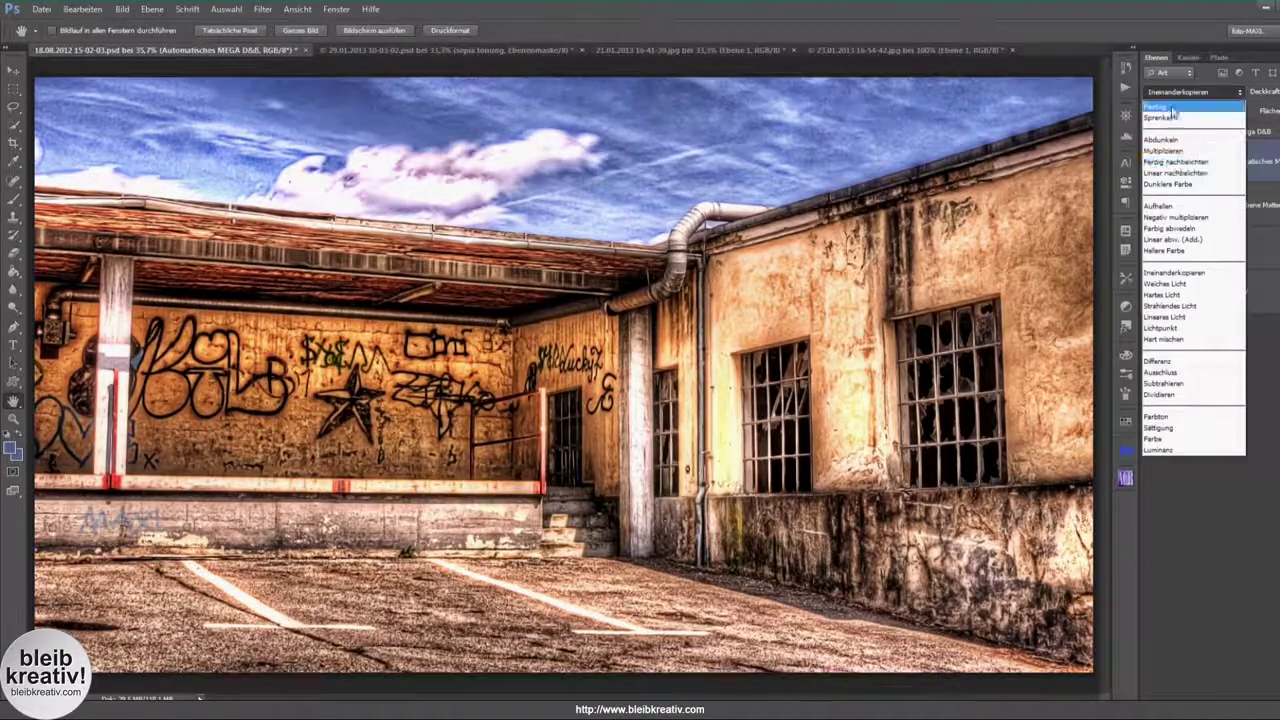
pyautogui.click(1175, 105)
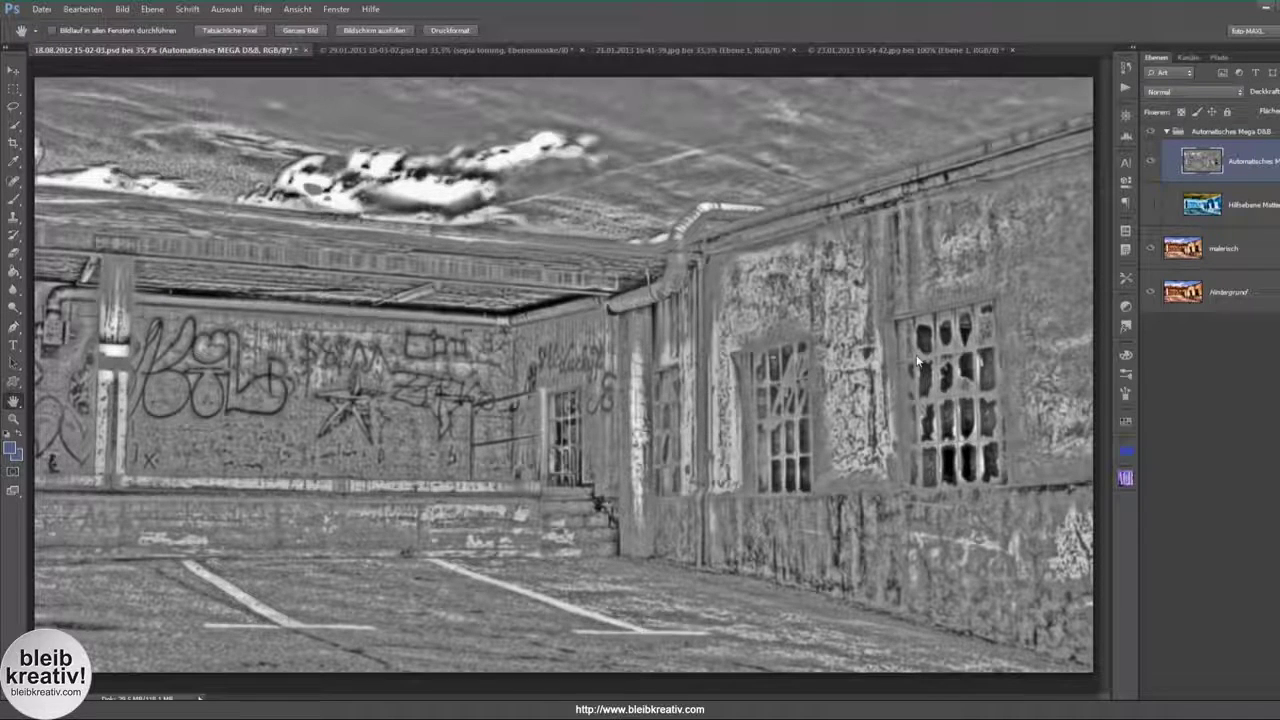
pyautogui.click(1167, 131)
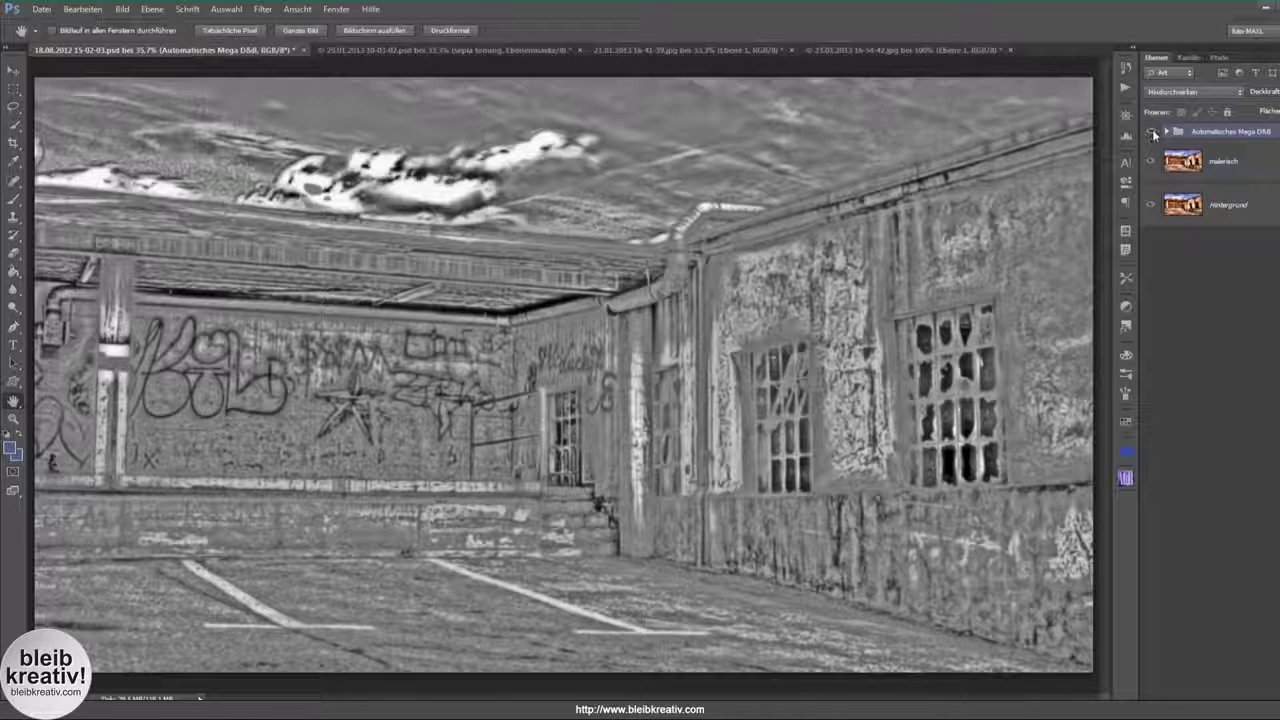
# Restore the detail layer to Ineinanderkopieren, then collapse and hide the group.
pyautogui.click(1166, 131)
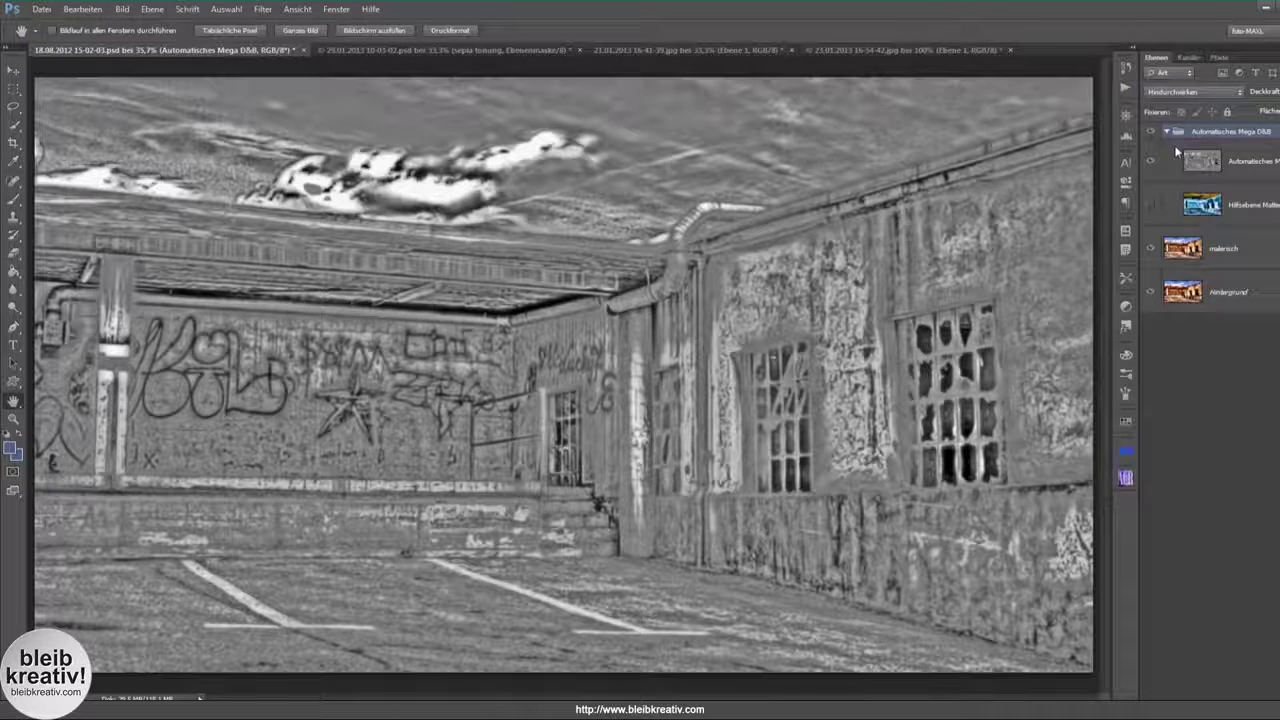
pyautogui.click(1180, 92)
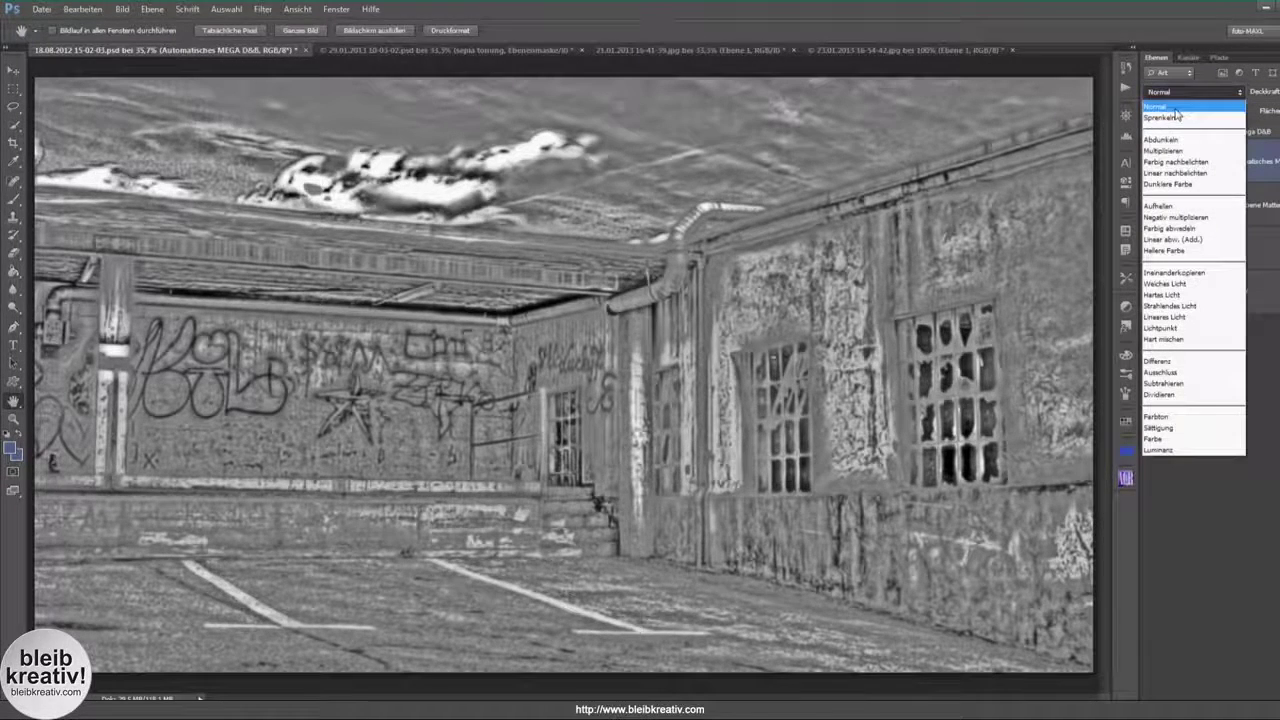
pyautogui.click(1175, 272)
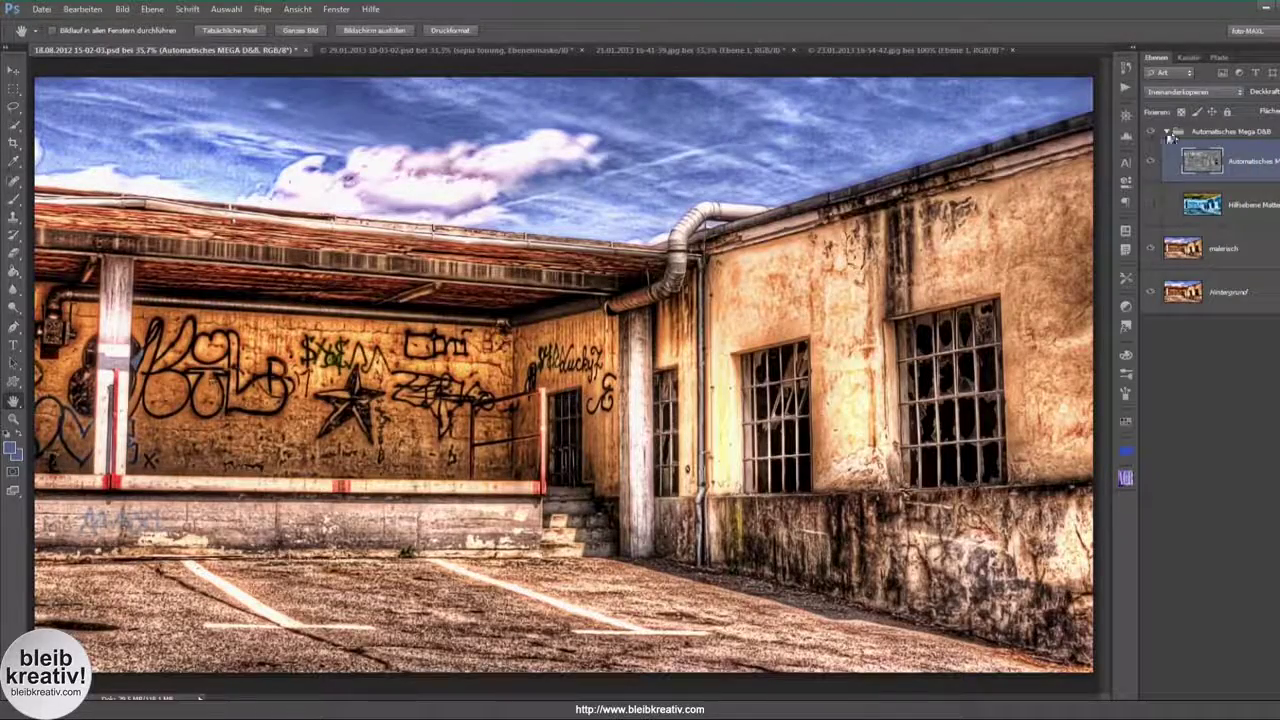
pyautogui.click(1166, 133)
pyautogui.click(1151, 132)
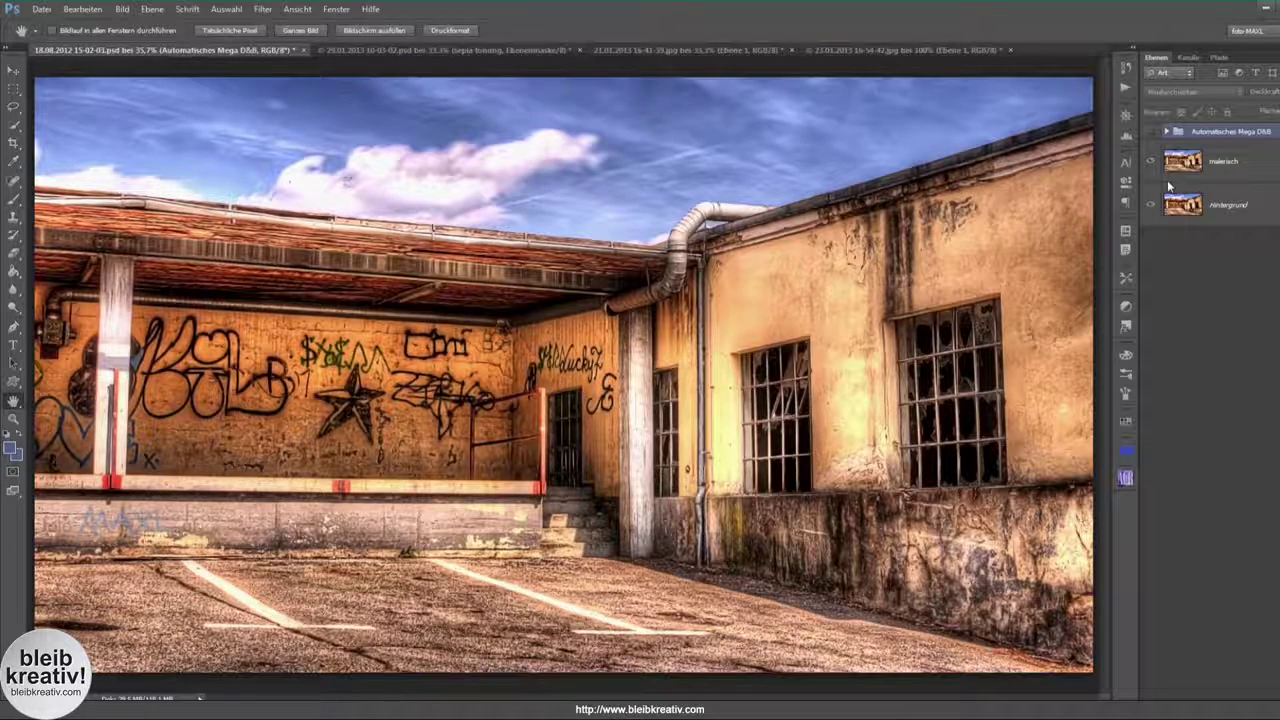
# Duplicate malerisch as 'Hilfsebene Matter machen' and invert the copy.
pyautogui.click(1233, 178)
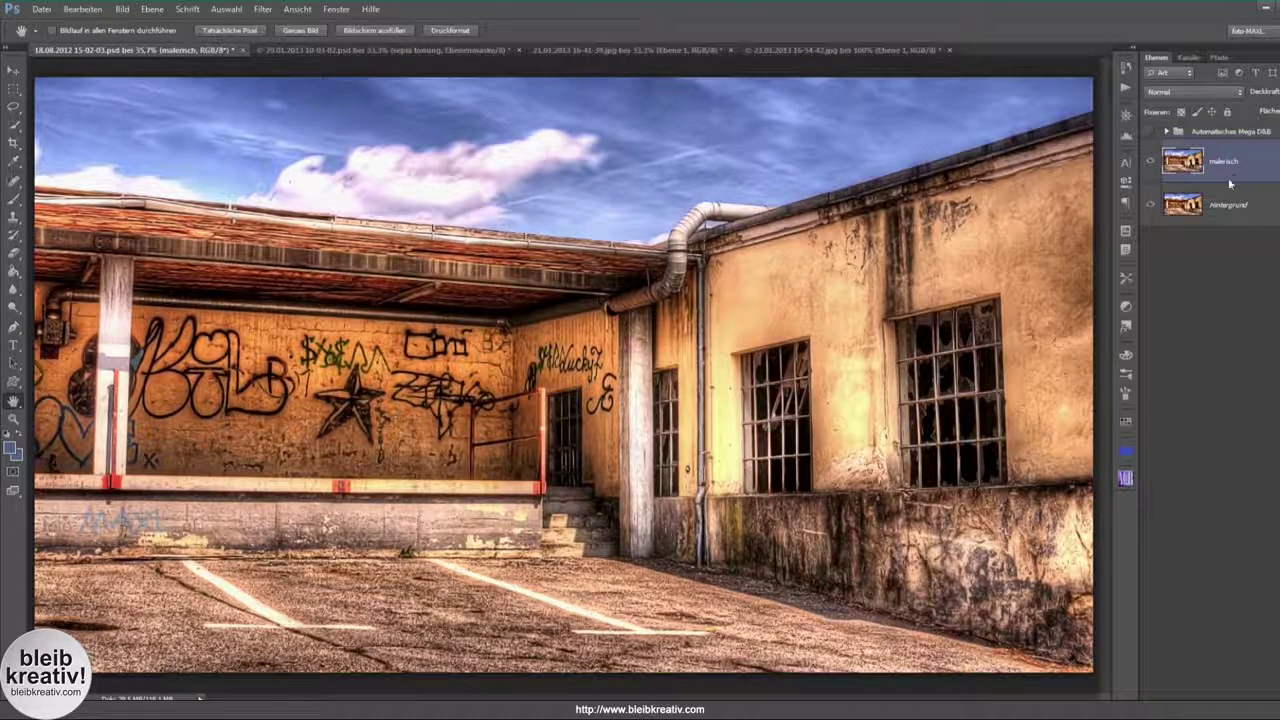
pyautogui.hotkey('ctrl', 'j')
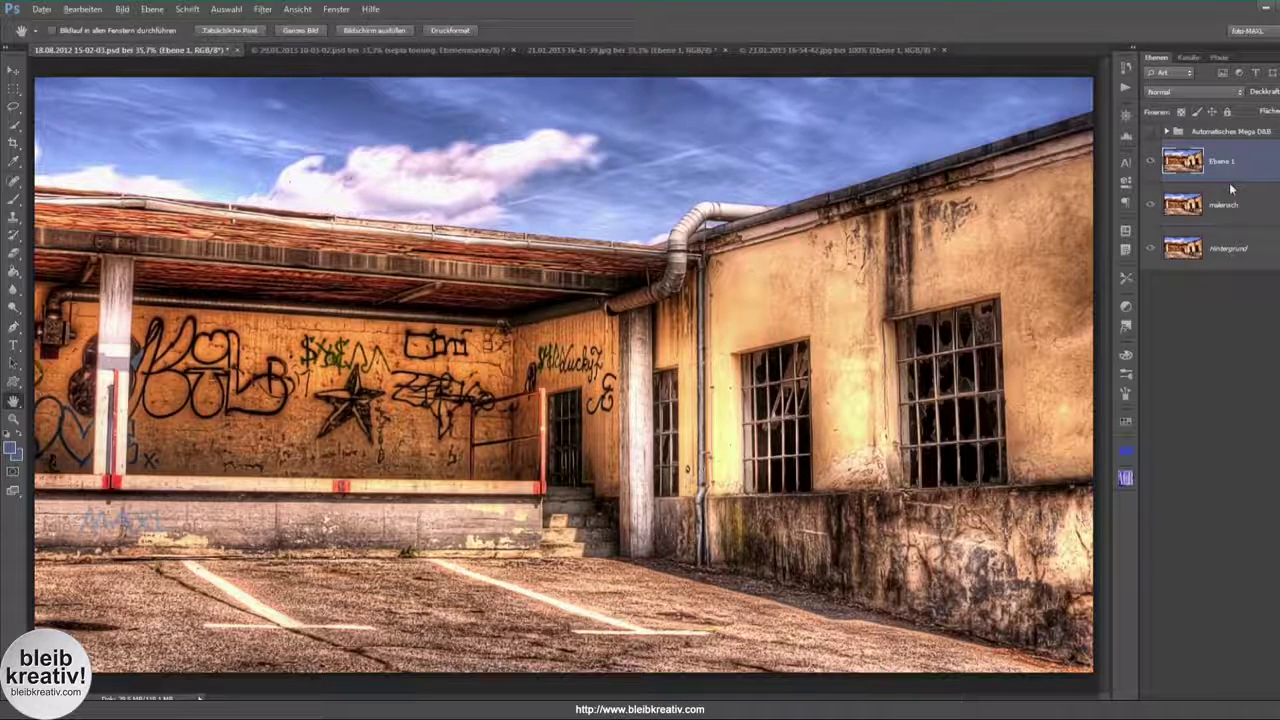
pyautogui.doubleClick(1222, 163)
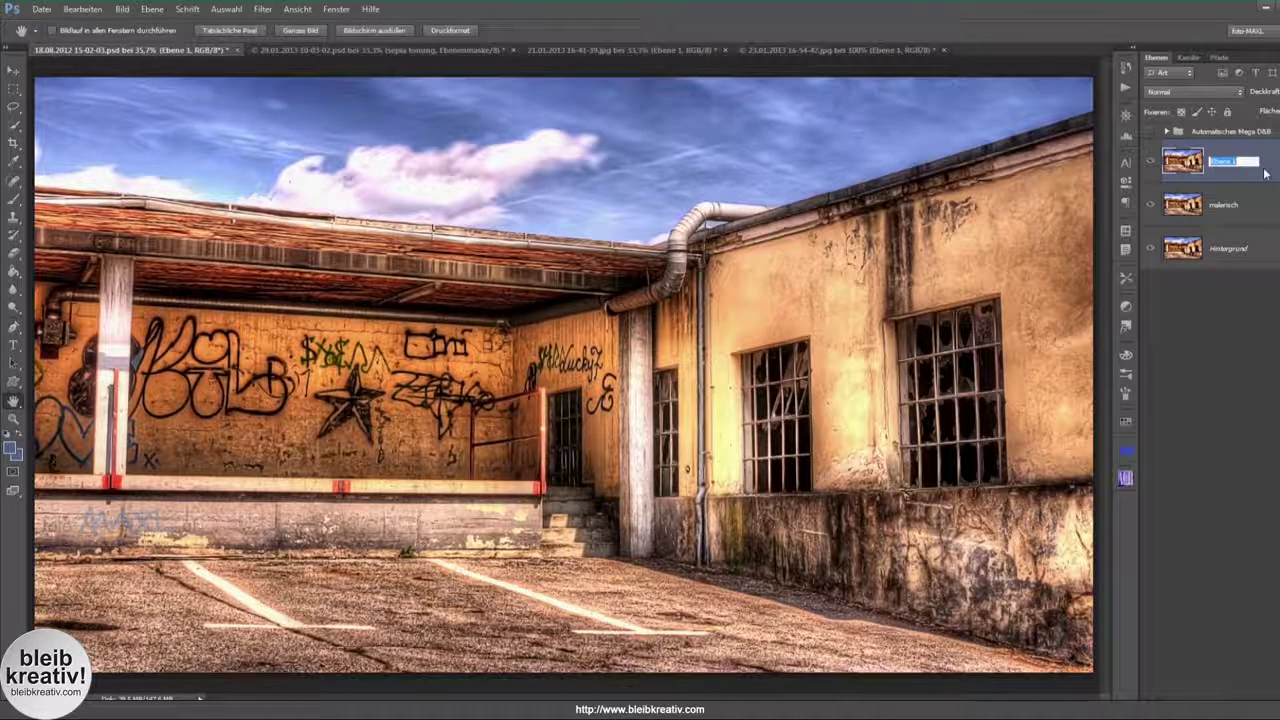
pyautogui.write('Hilfsebene Matter machen')
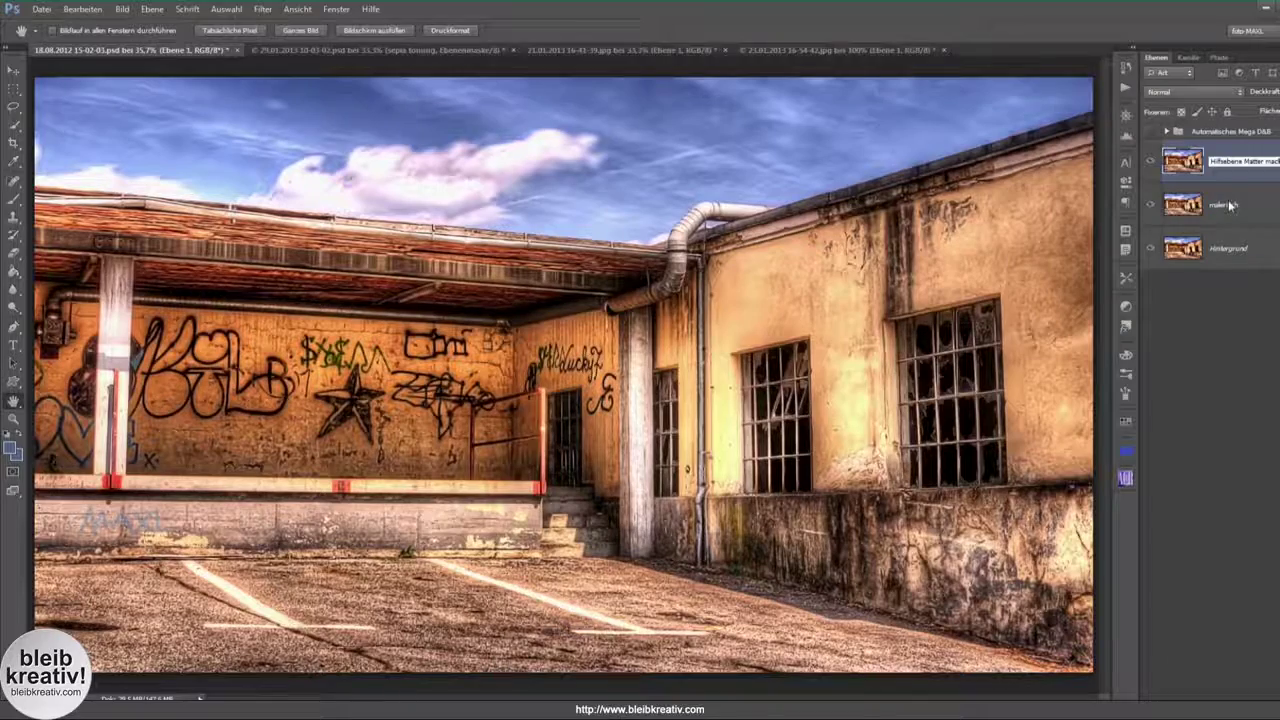
pyautogui.press('Return')
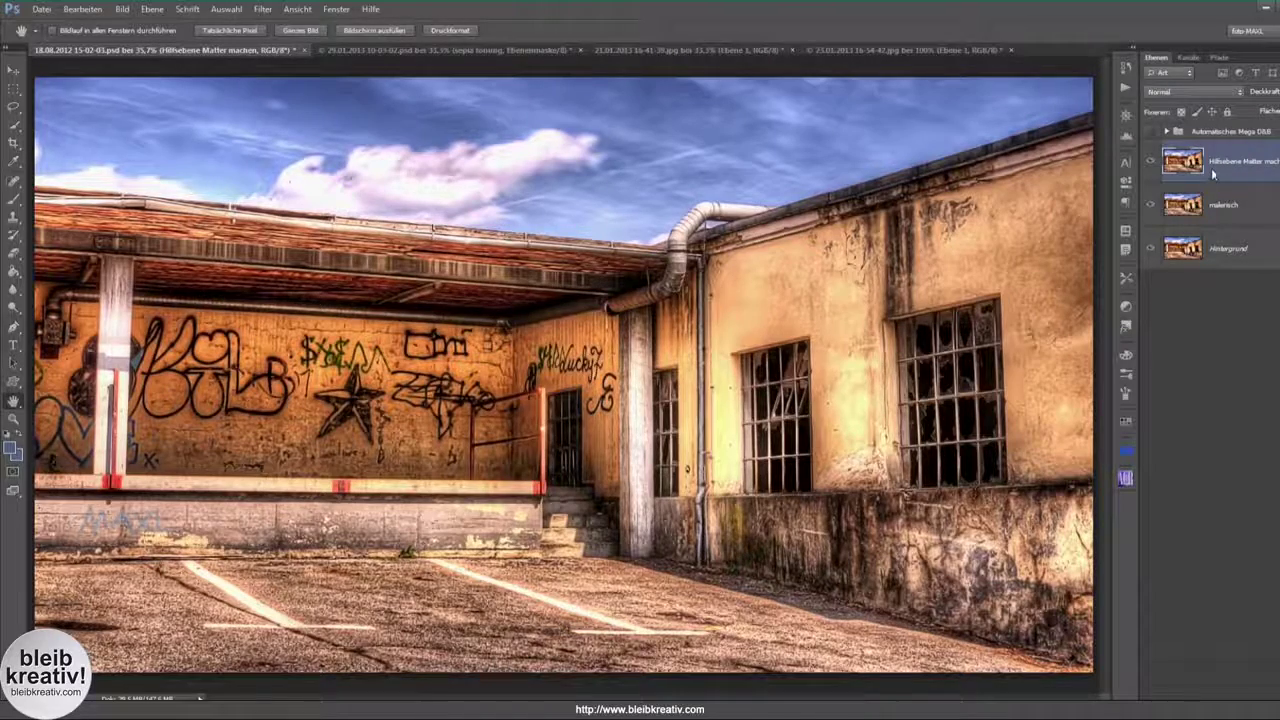
pyautogui.hotkey('ctrl', 'i')
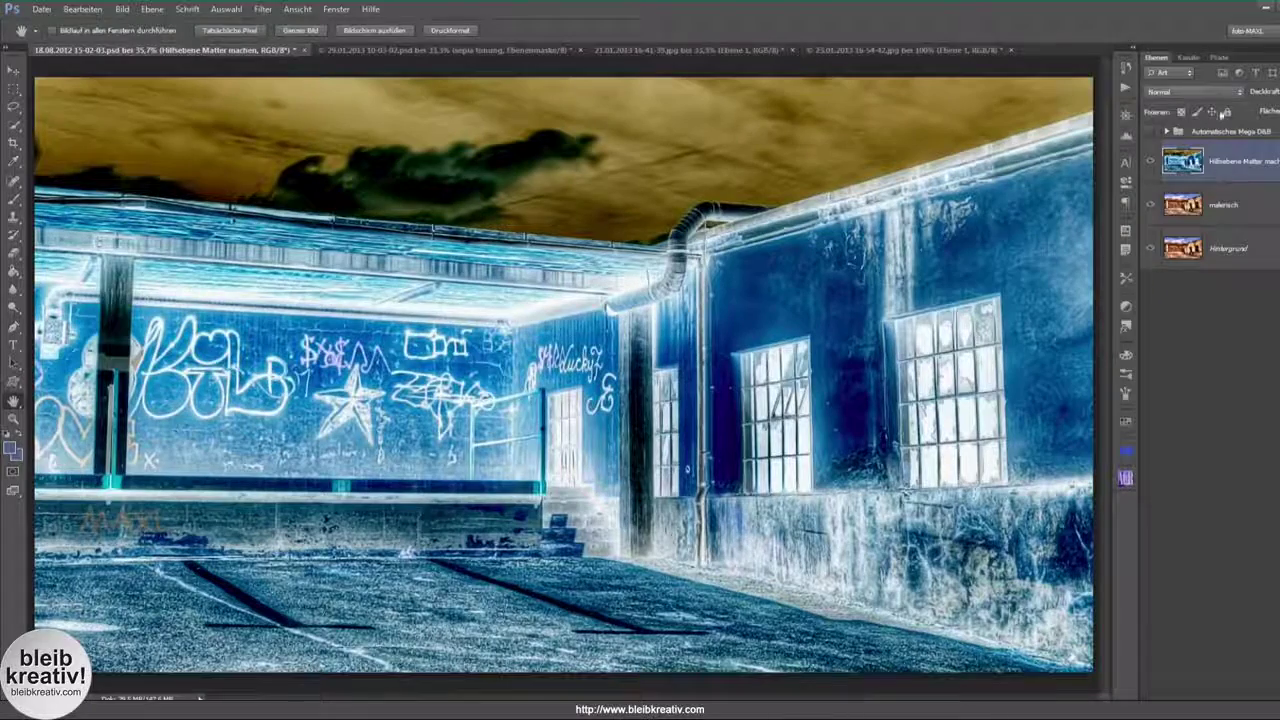
# Blend the inverted layer as Strahlendes Licht and bring up the Matter machen filter.
pyautogui.click(1193, 91)
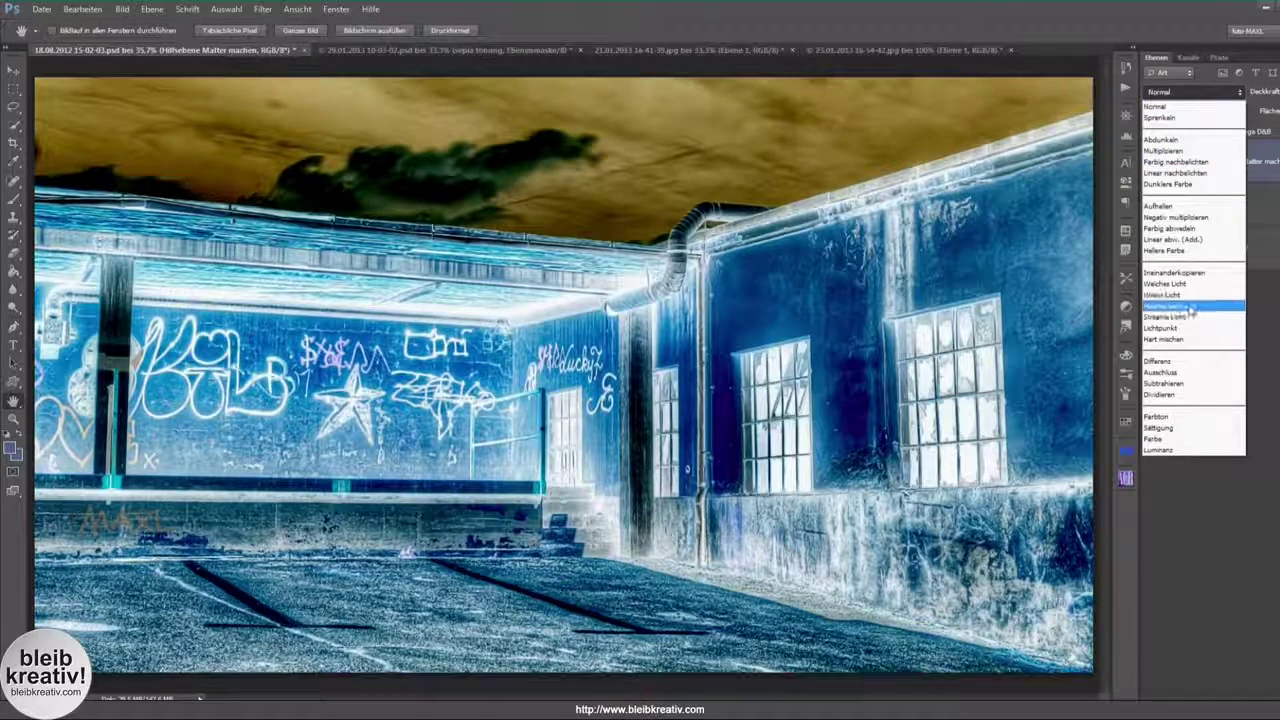
pyautogui.click(1197, 306)
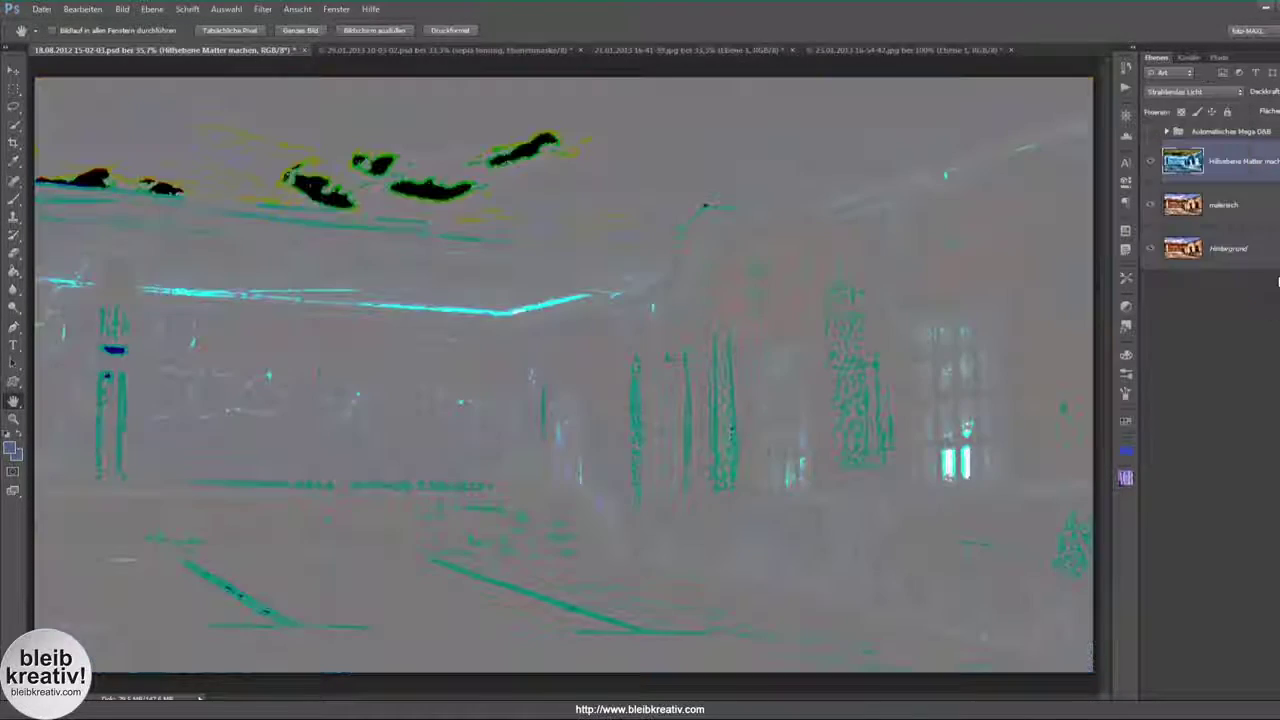
pyautogui.click(264, 10)
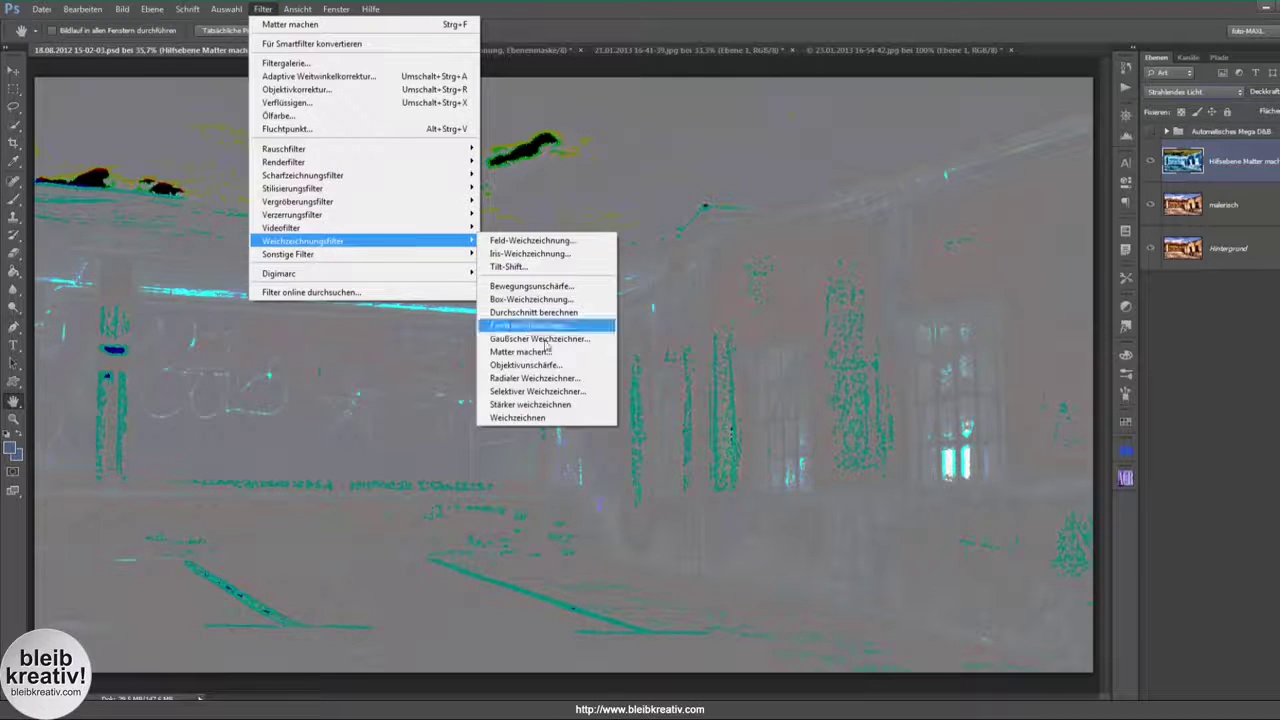
pyautogui.moveTo(303, 241)
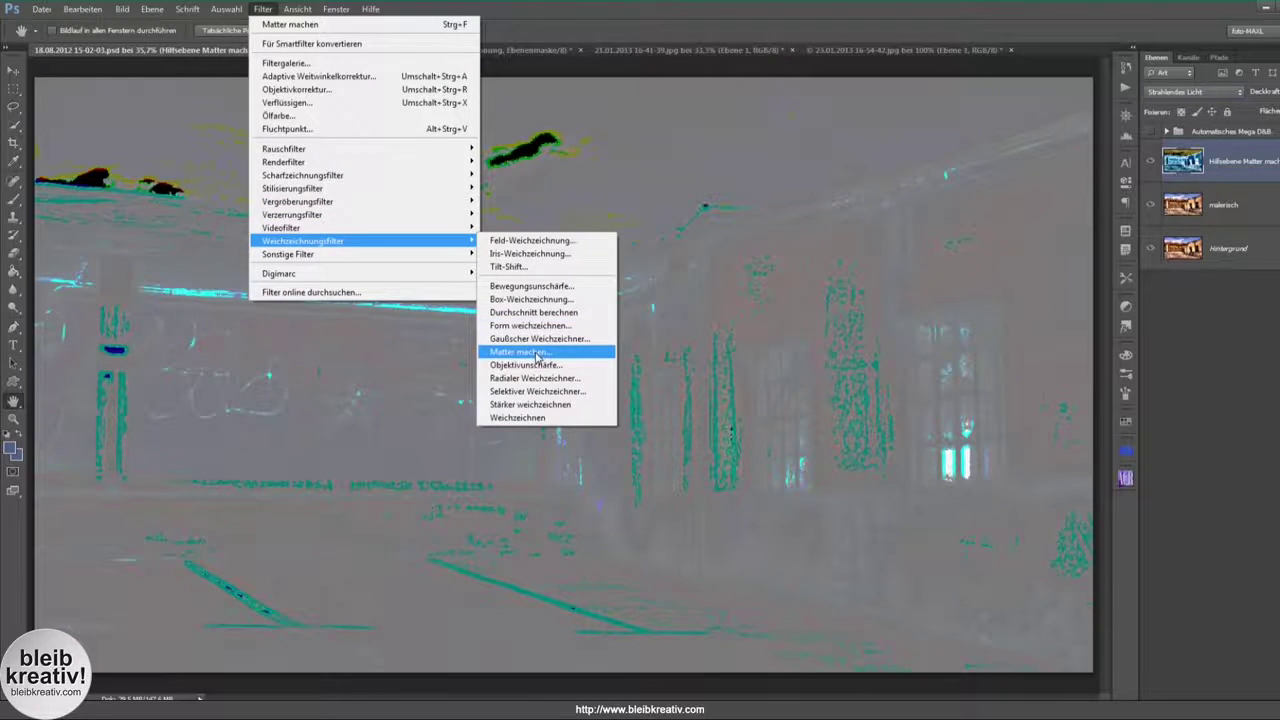
pyautogui.click(539, 357)
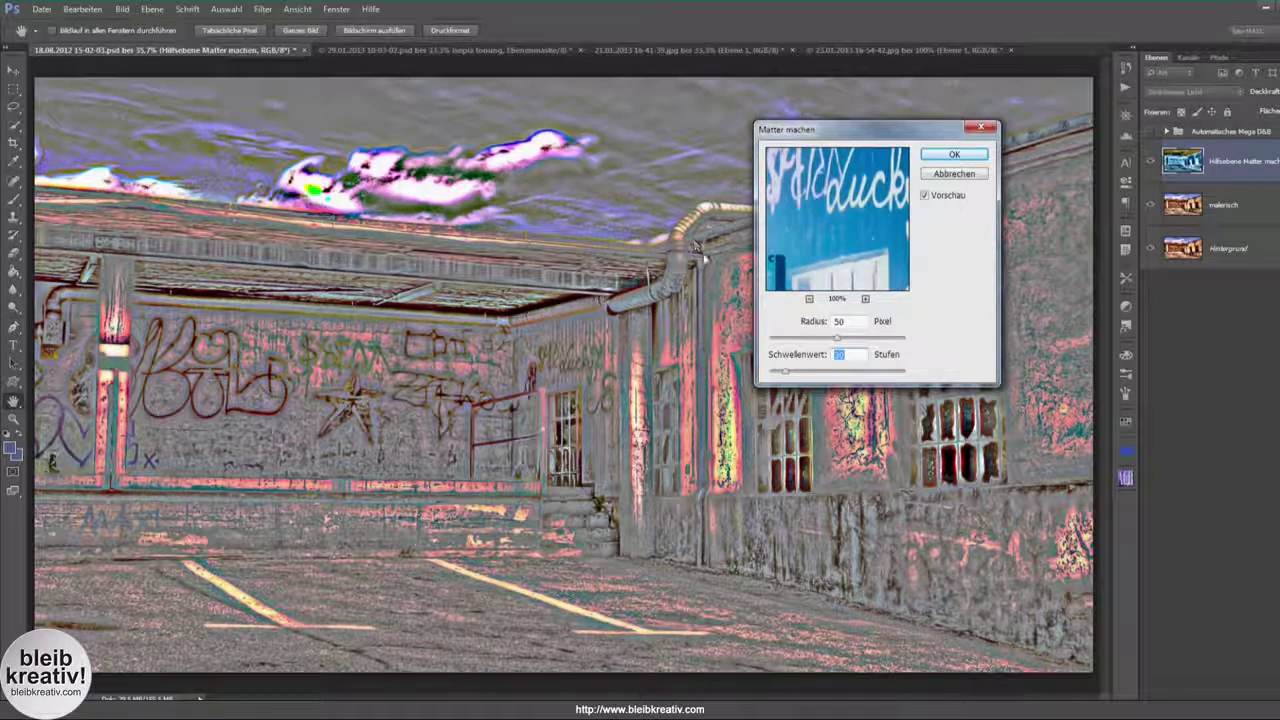
# Apply Matter machen with Radius 50 px and Schwellenwert 30 Stufen.
pyautogui.click(849, 323)
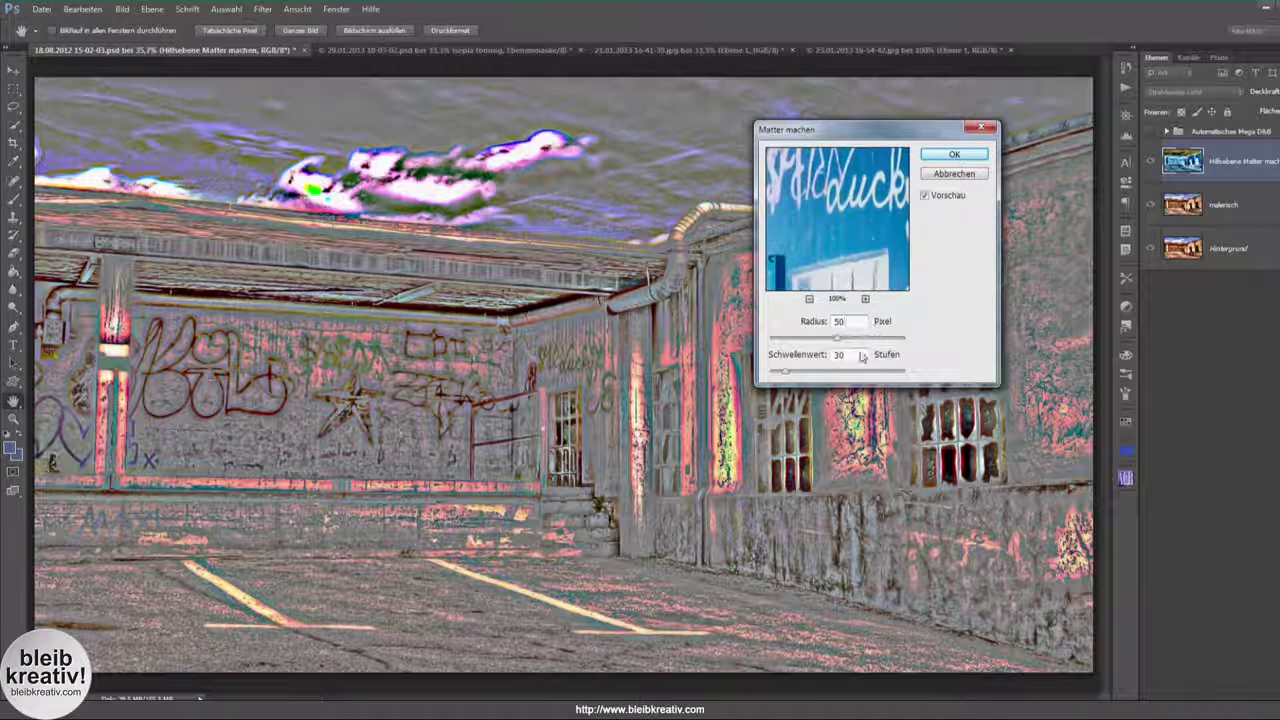
pyautogui.click(850, 354)
pyautogui.click(950, 157)
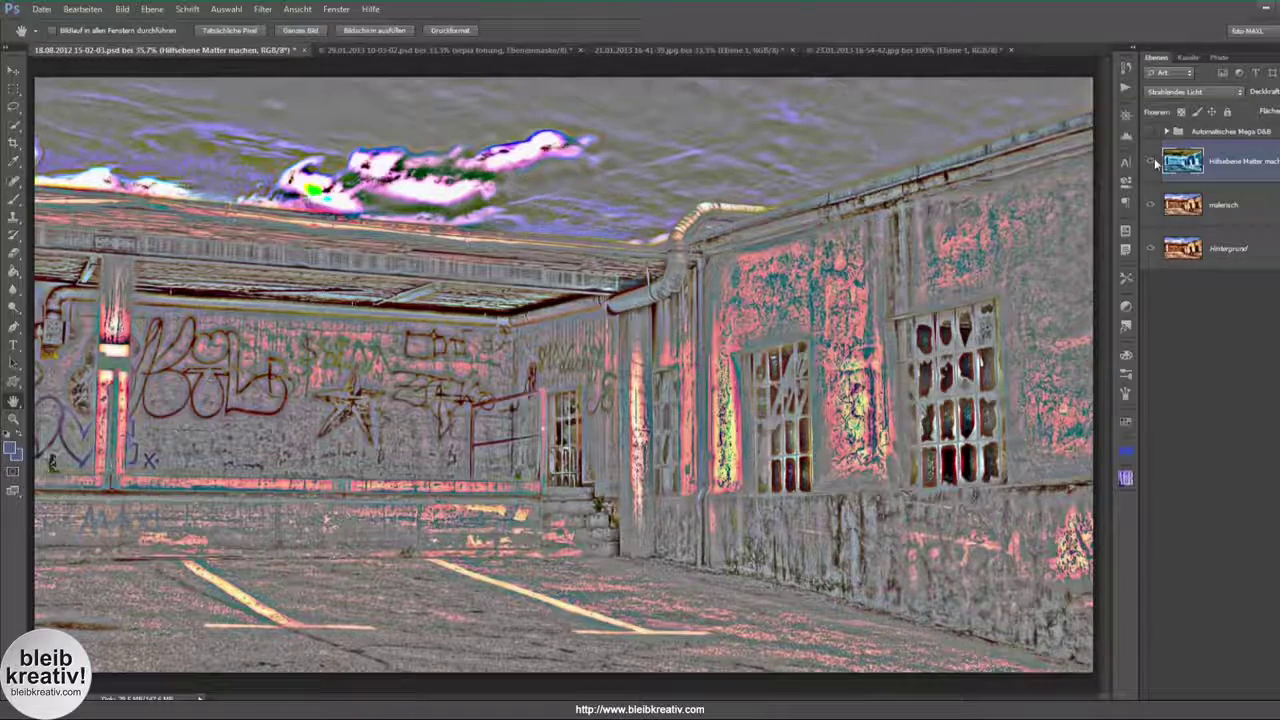
# Compare the blurred layer on and off, then stamp all visible layers into a new layer.
pyautogui.click(1151, 162)
pyautogui.click(1151, 162)
pyautogui.doubleClick(1151, 162)
pyautogui.hotkey('ctrl', 'shift', 'alt', 'e')
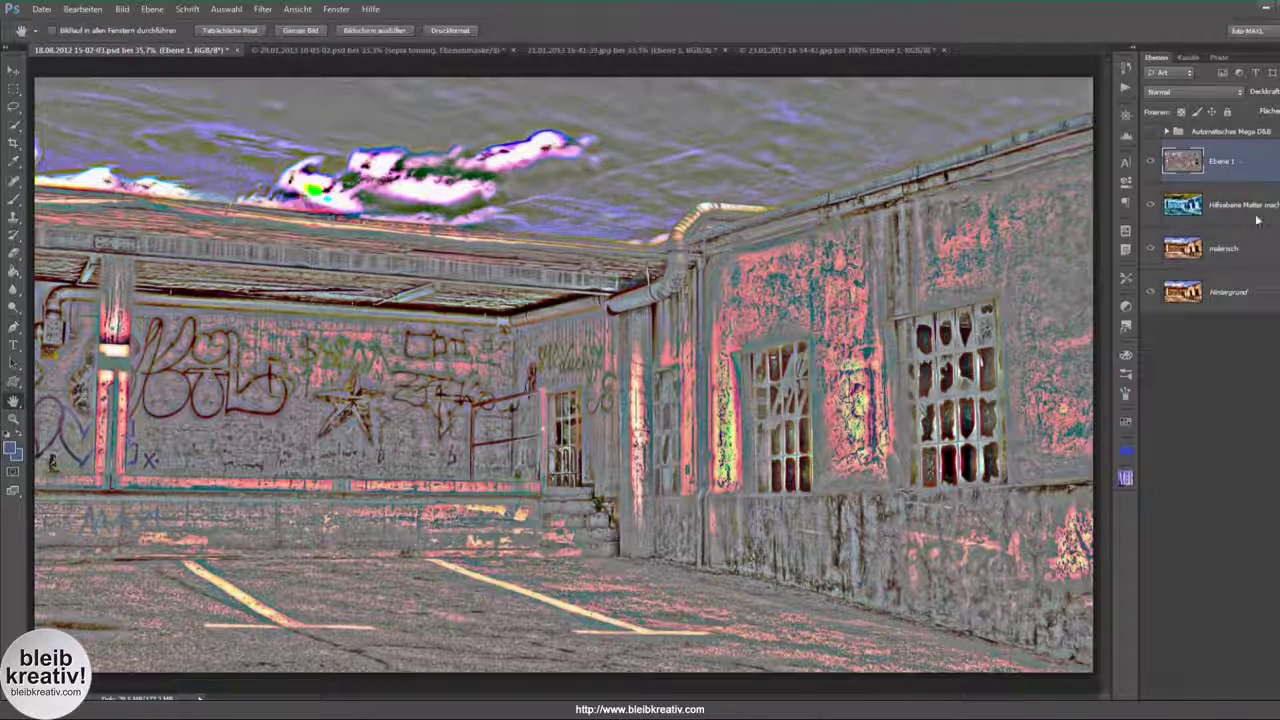
# Delete the Hilfsebene Matter machen layer and rename Ebene 1 to 'Automatisches MEGA D&B'.
pyautogui.click(1250, 208)
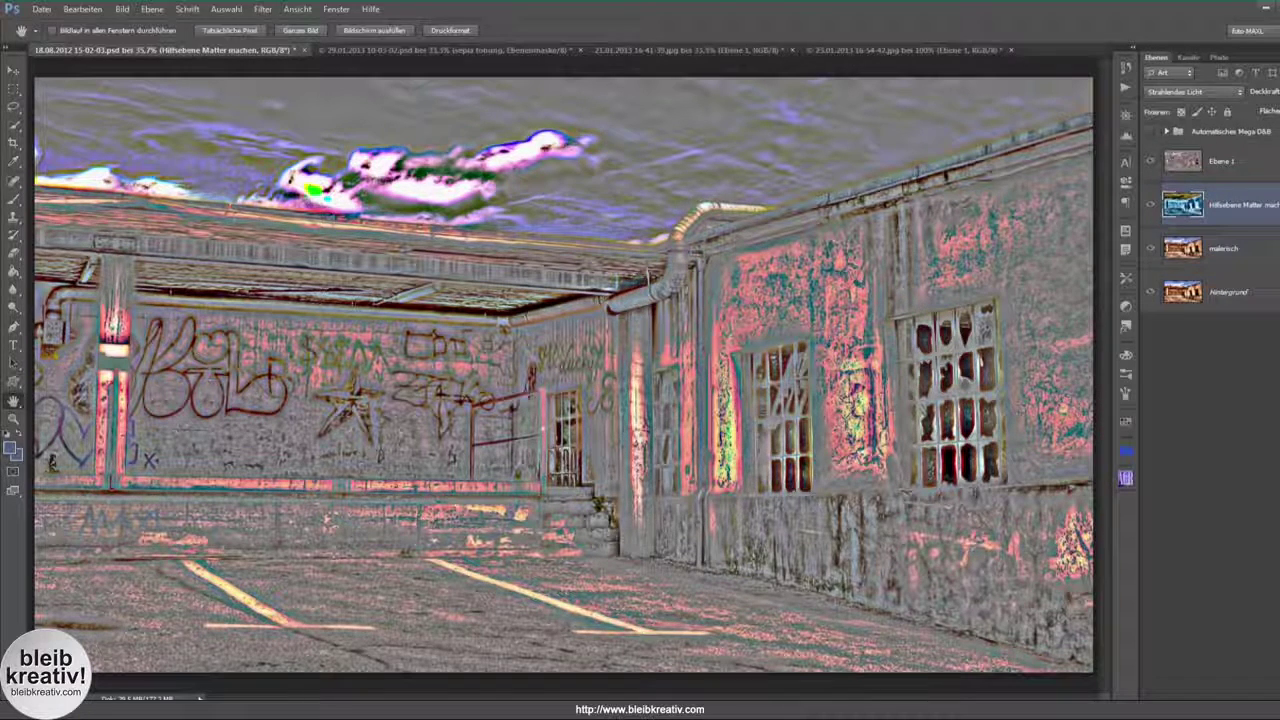
pyautogui.press('Delete')
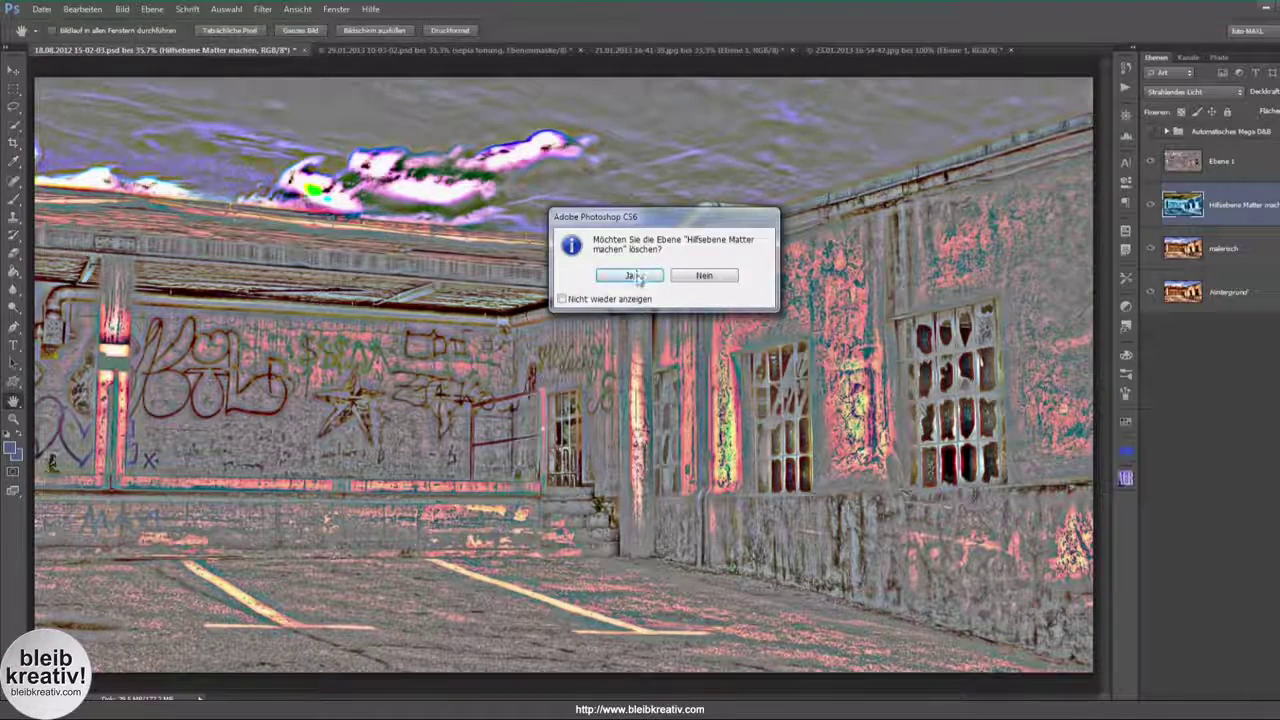
pyautogui.press('Return')
pyautogui.doubleClick(1222, 162)
pyautogui.write('Auto')
pyautogui.write('D')
pyautogui.write('MEGA')
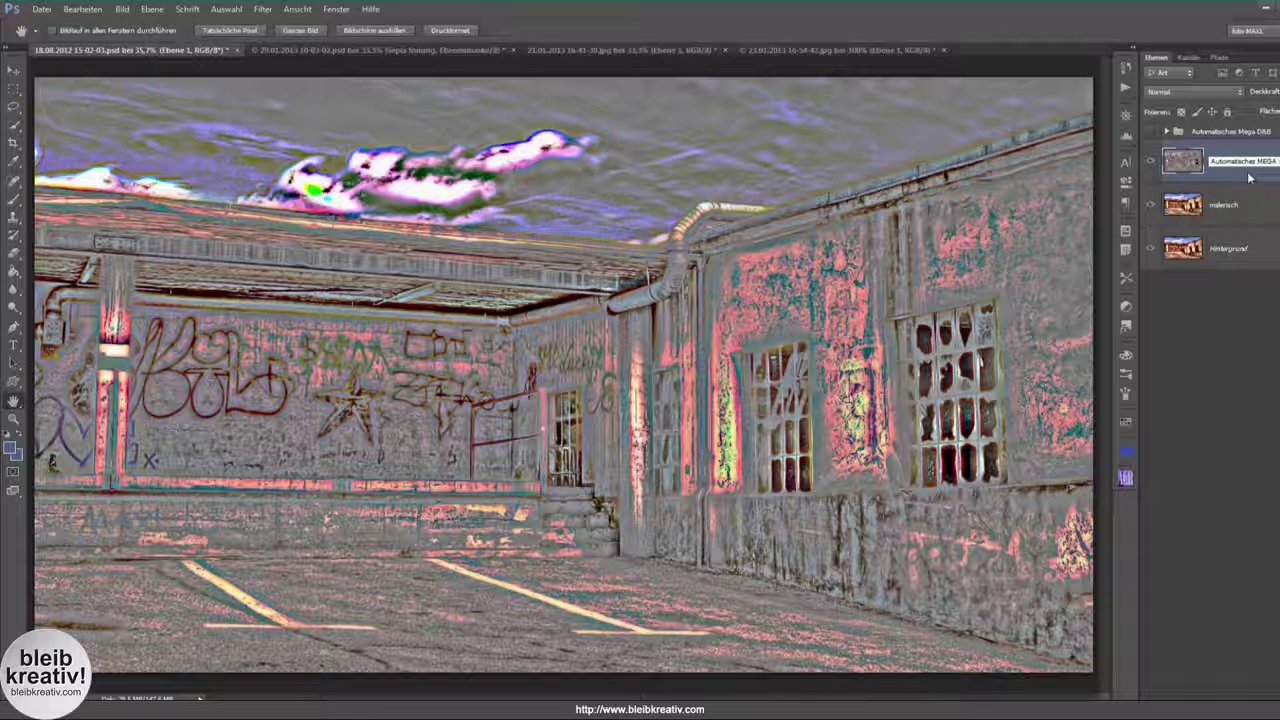
pyautogui.press('Return')
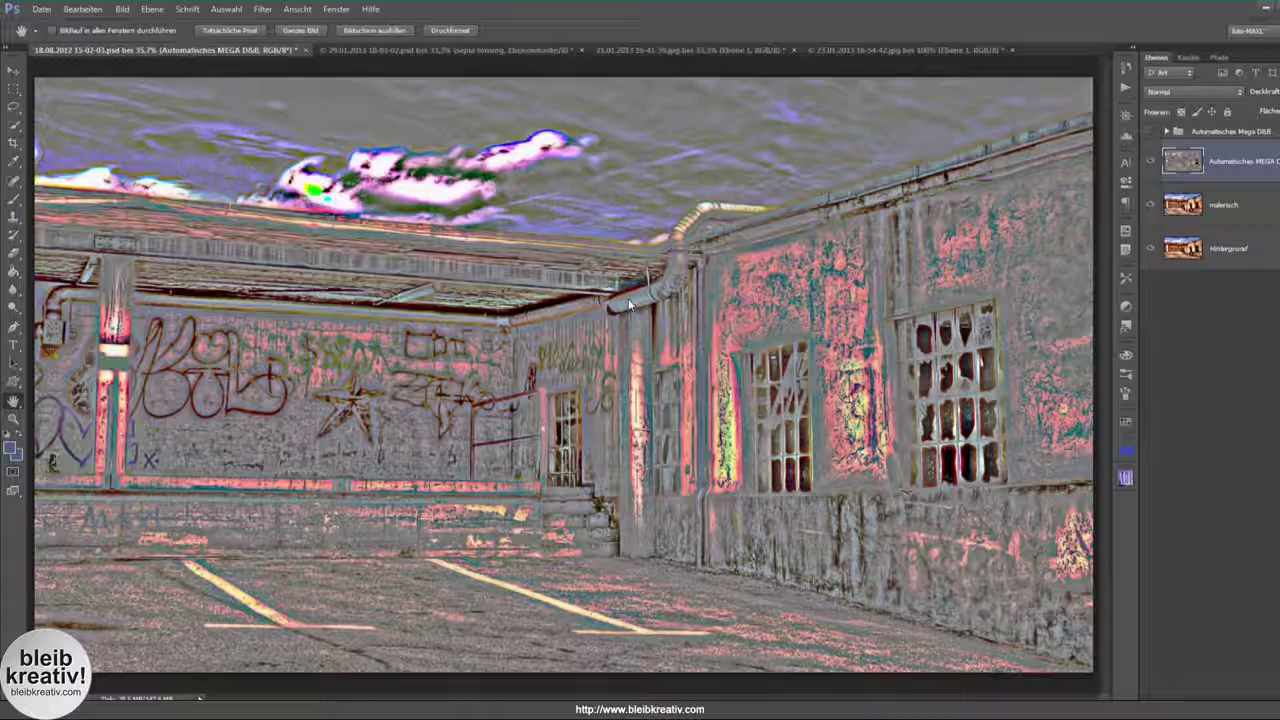
# Desaturate the merged layer via Farbton/Sättigung with Sättigung at -100.
pyautogui.hotkey('ctrl', 'shift', 'u')
pyautogui.hotkey('ctrl', 'z')
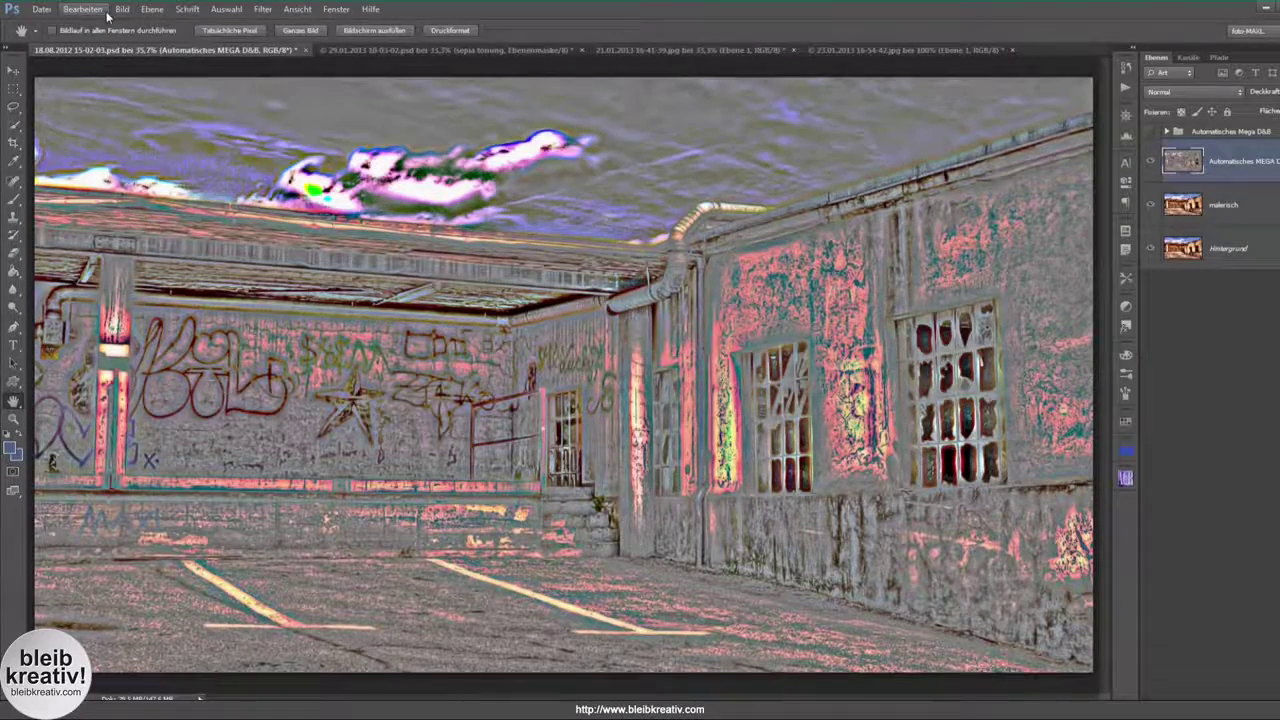
pyautogui.click(121, 9)
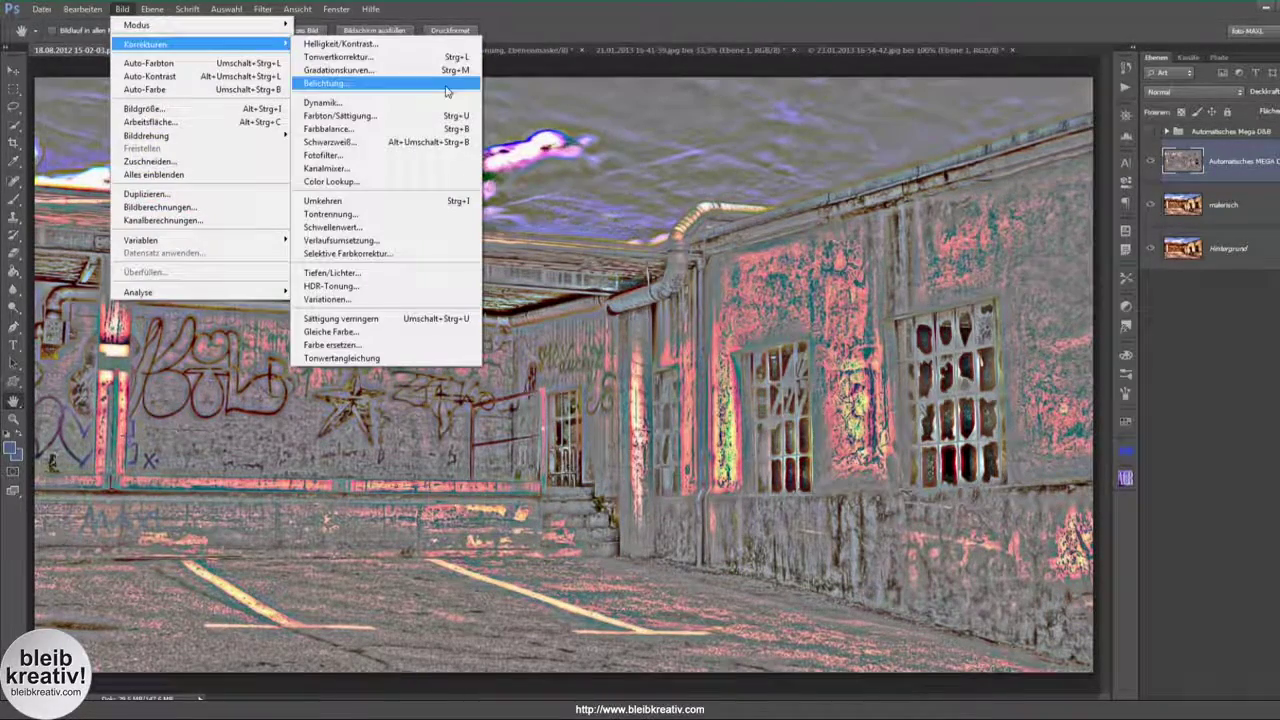
pyautogui.moveTo(145, 44)
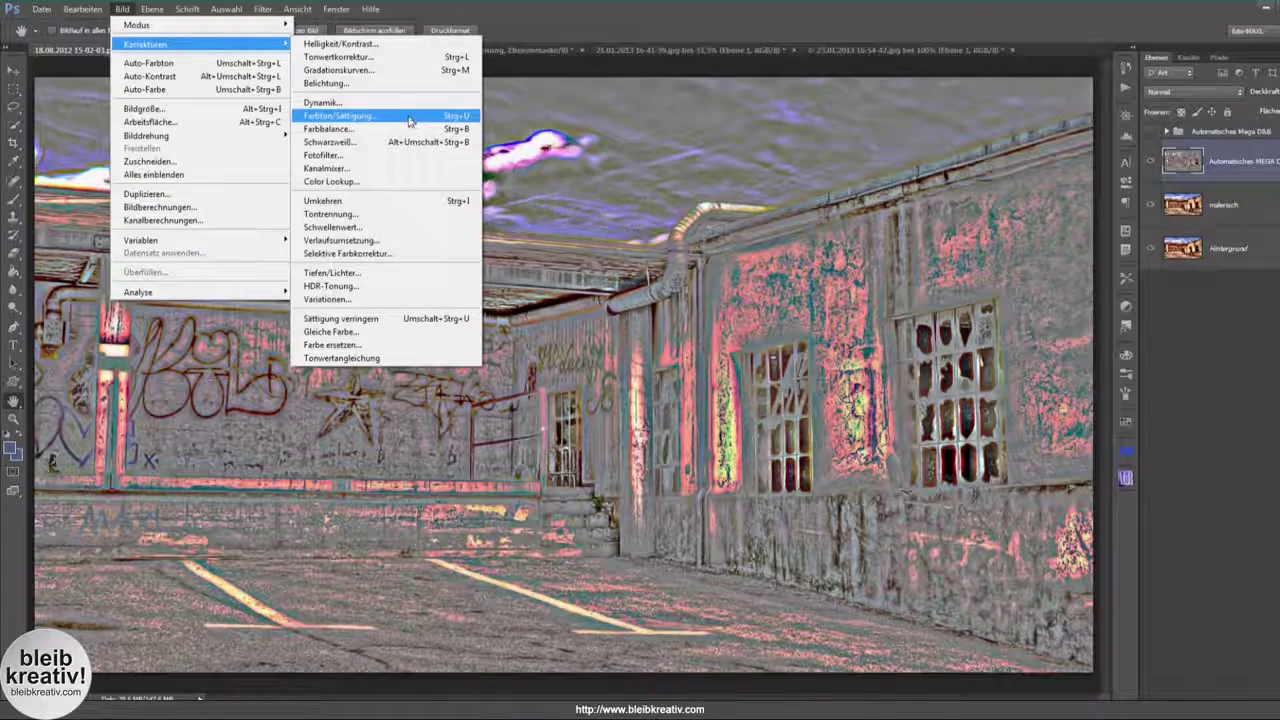
pyautogui.click(413, 118)
pyautogui.moveTo(625, 290); pyautogui.dragTo(556, 291)
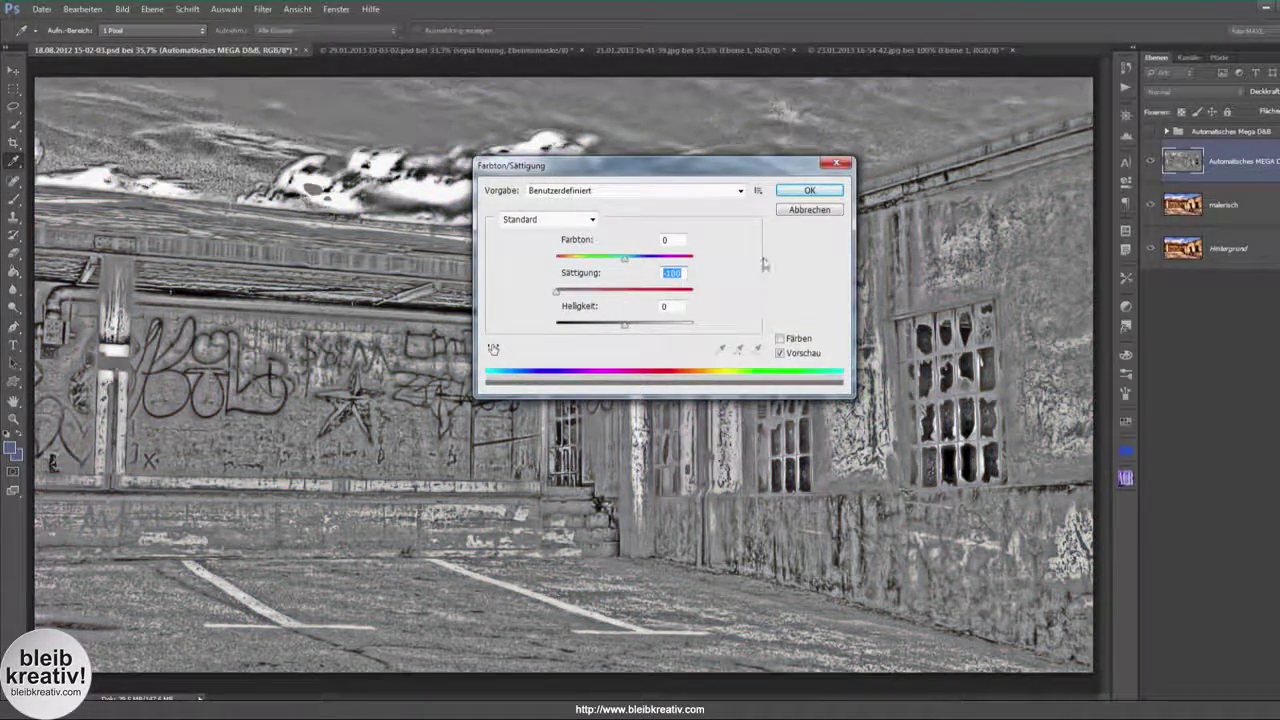
pyautogui.click(808, 192)
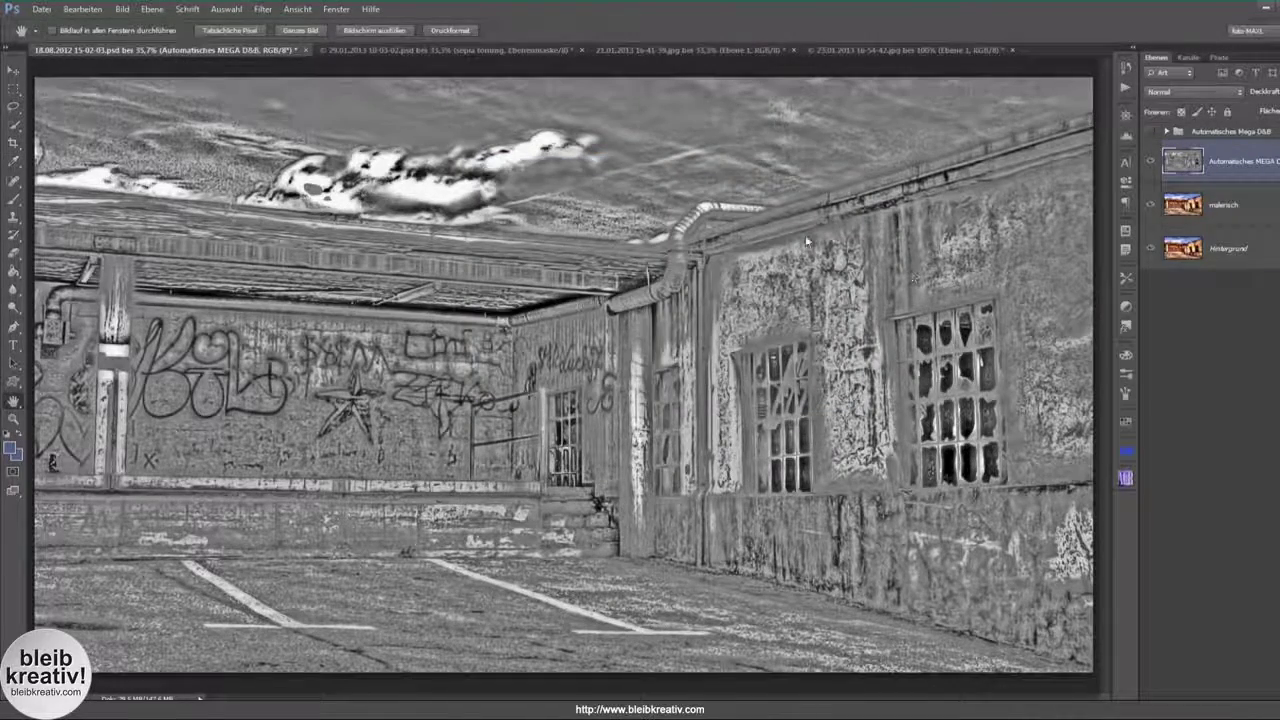
# View at 100% and try Ineinanderkopieren blending on the grey layer, comparing on and off.
pyautogui.hotkey('ctrl', '1')
pyautogui.moveTo(645, 210); pyautogui.dragTo(595, 330)
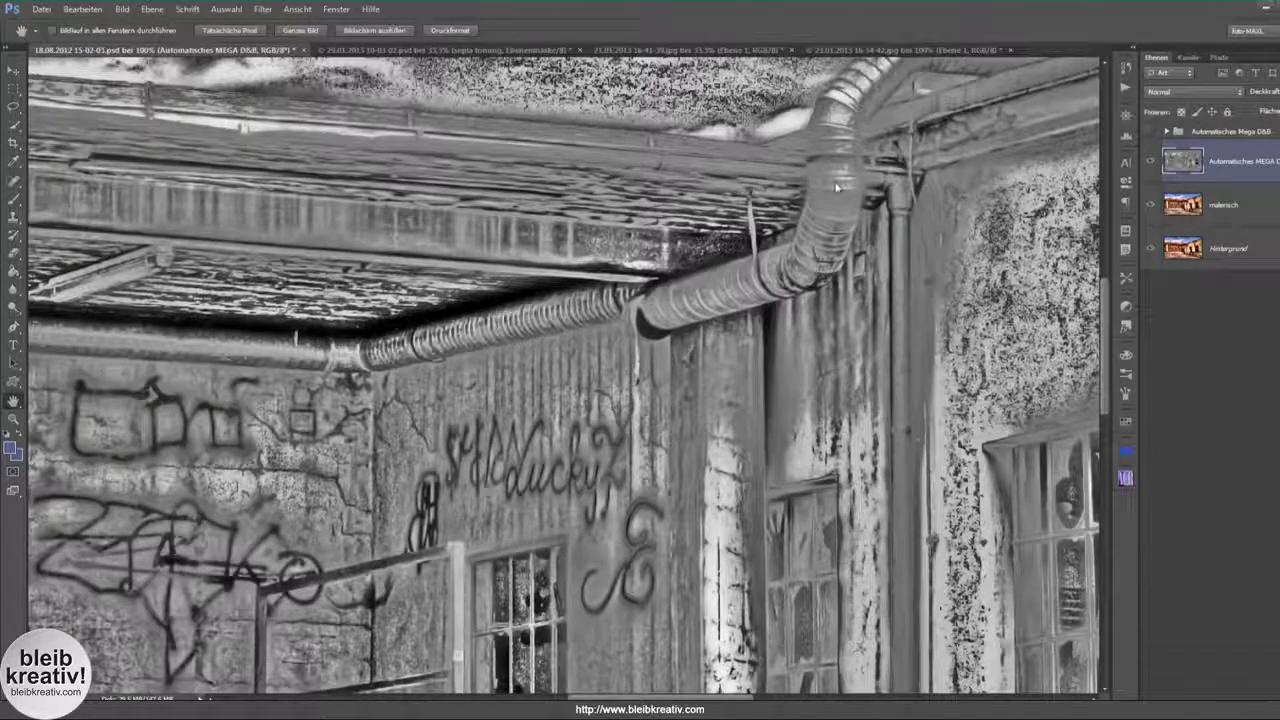
pyautogui.click(1200, 92)
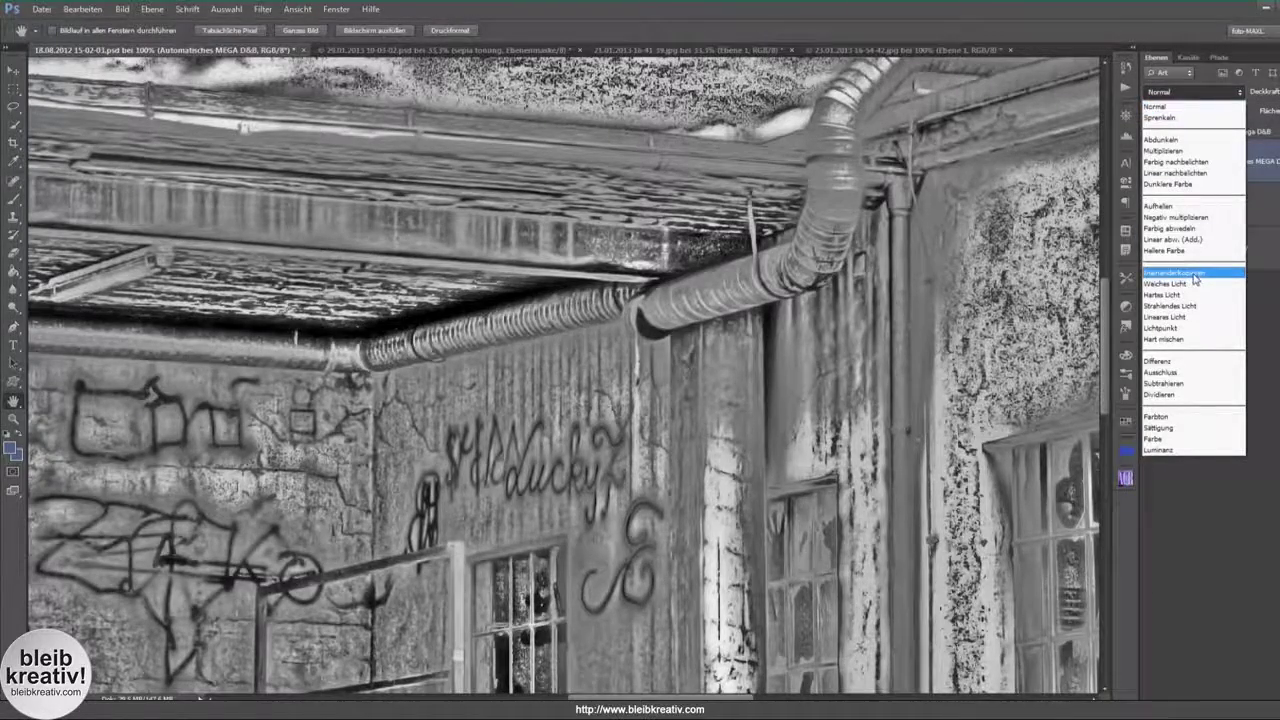
pyautogui.click(1191, 274)
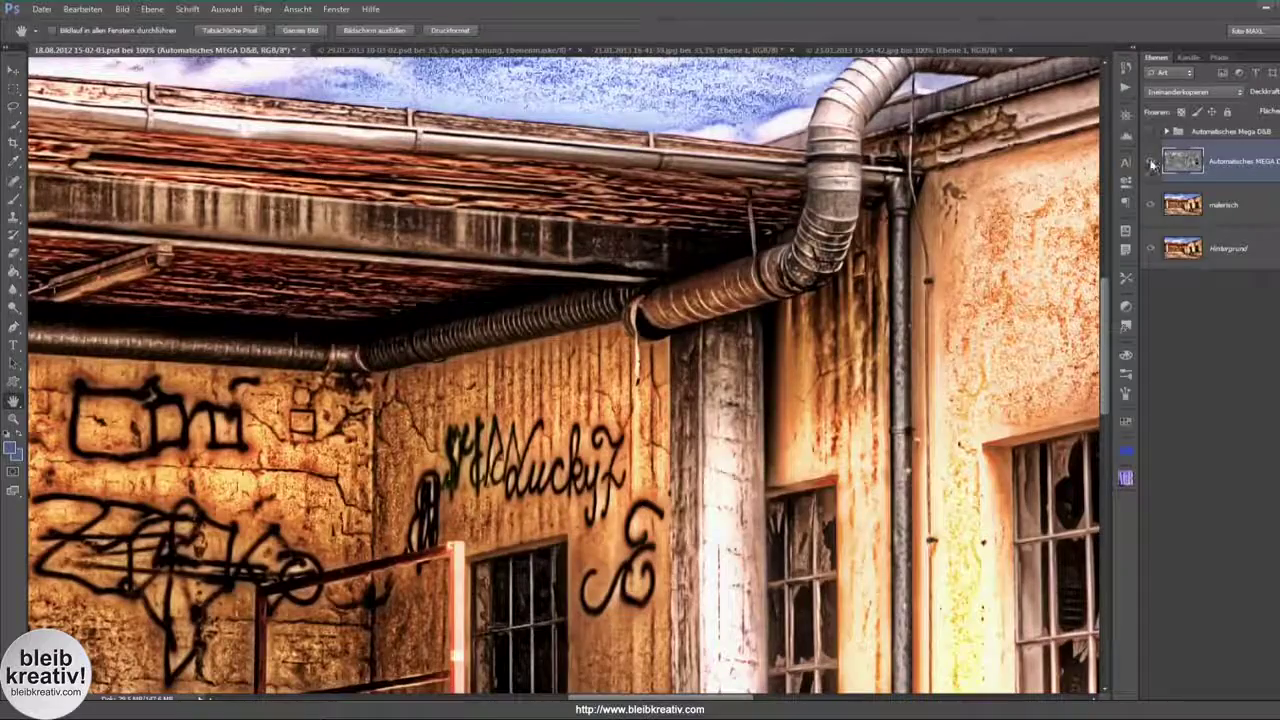
pyautogui.click(1150, 161)
pyautogui.click(1150, 161)
# Try Weiches Licht and Hartes Licht, settling on Weiches Licht, and inspect the building.
pyautogui.click(1195, 92)
pyautogui.click(1195, 284)
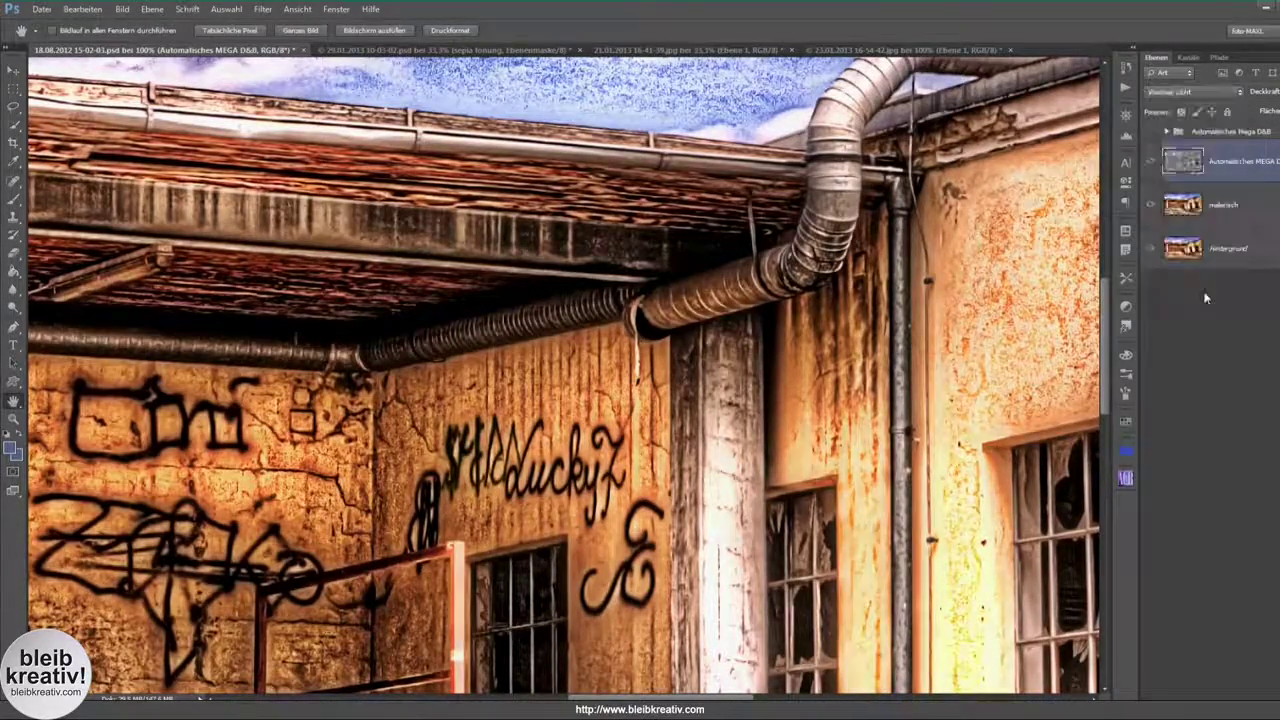
pyautogui.click(1195, 92)
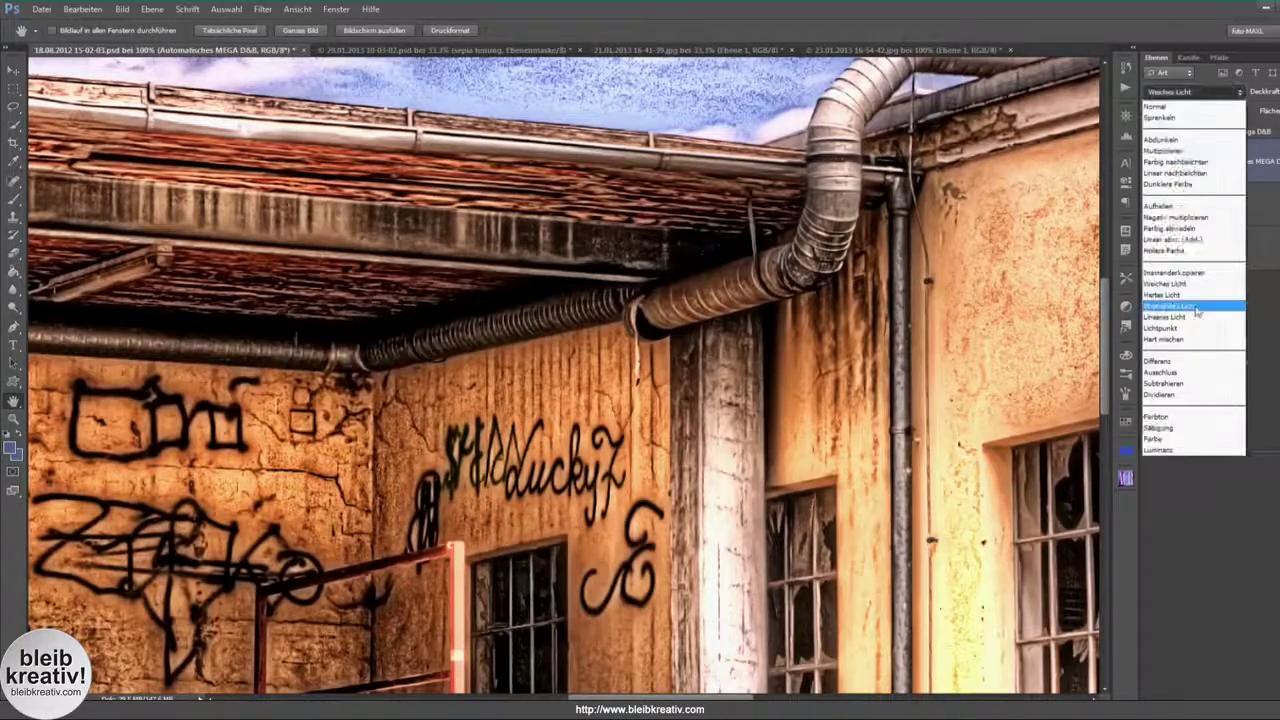
pyautogui.click(1206, 296)
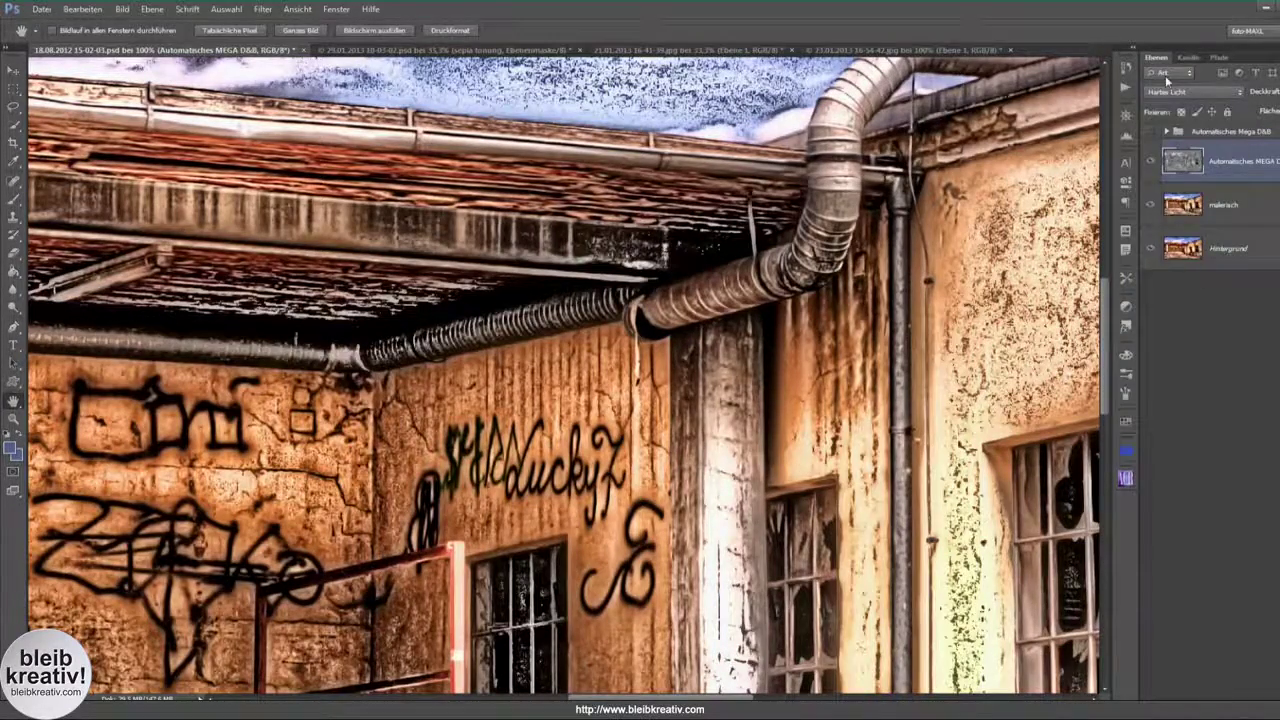
pyautogui.click(1168, 92)
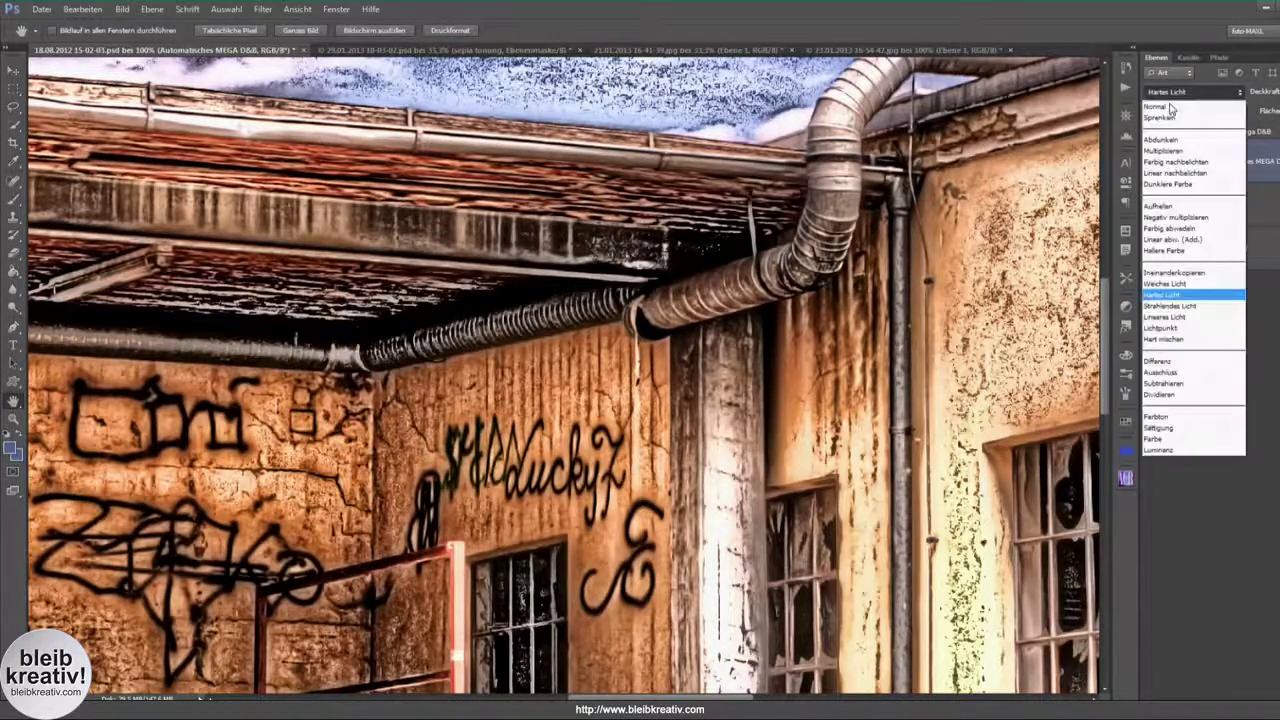
pyautogui.click(1174, 285)
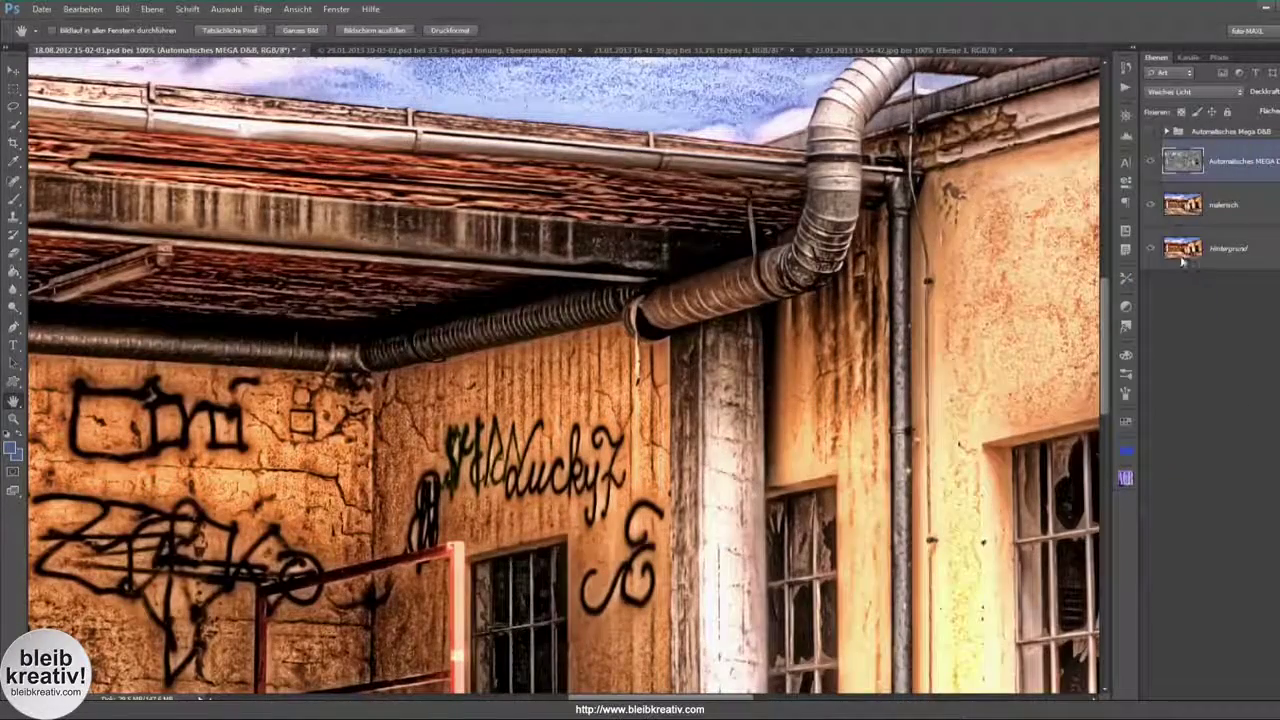
pyautogui.click(1150, 161)
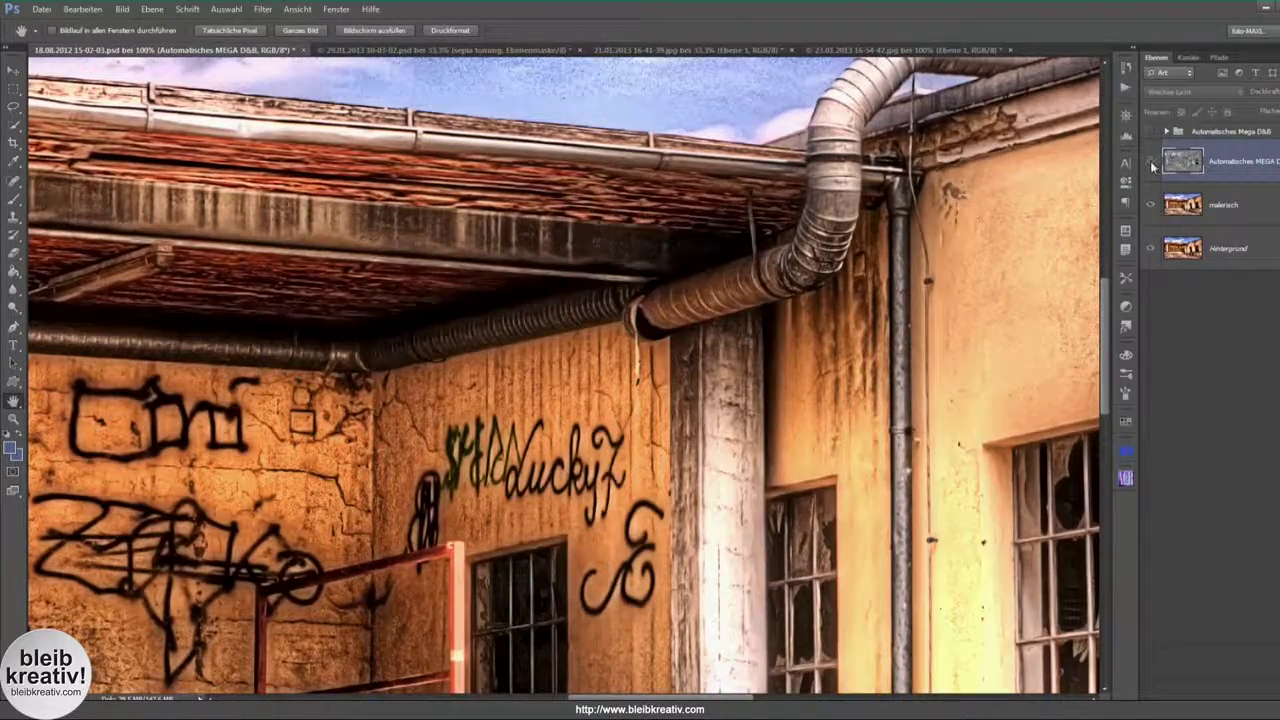
pyautogui.click(1150, 161)
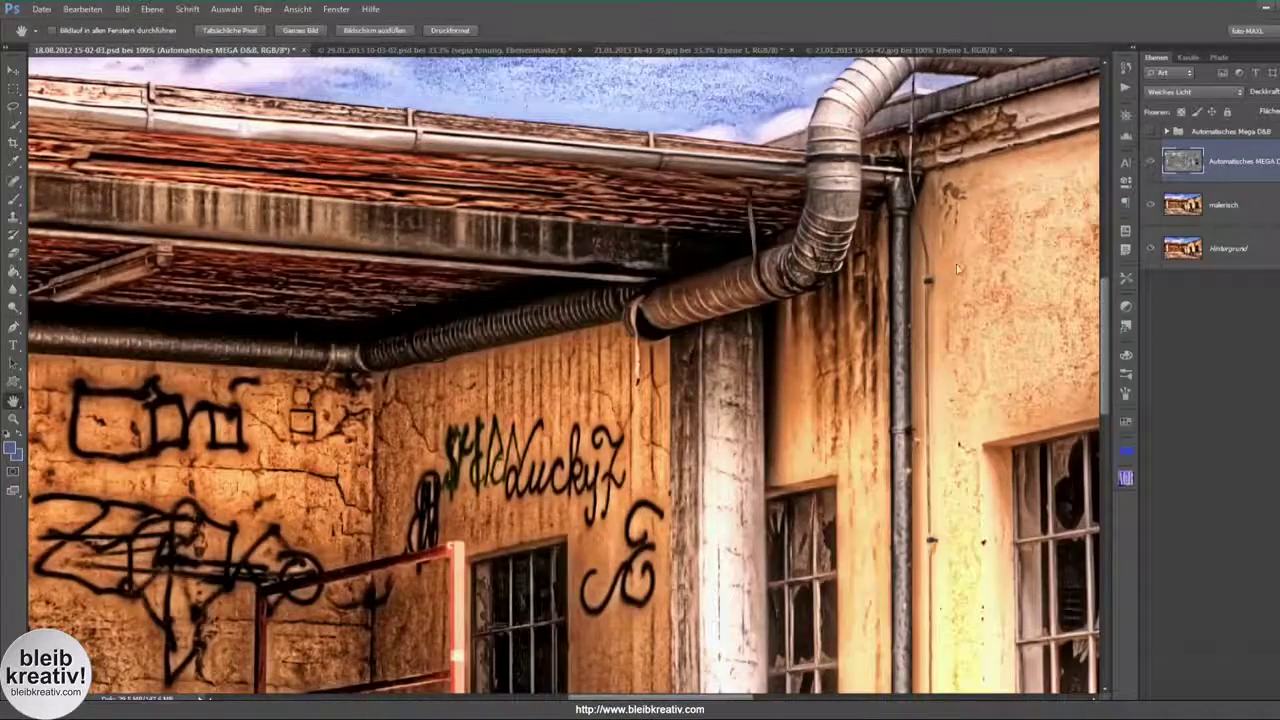
pyautogui.moveTo(817, 349); pyautogui.dragTo(890, 172)
pyautogui.moveTo(718, 347); pyautogui.dragTo(738, 150)
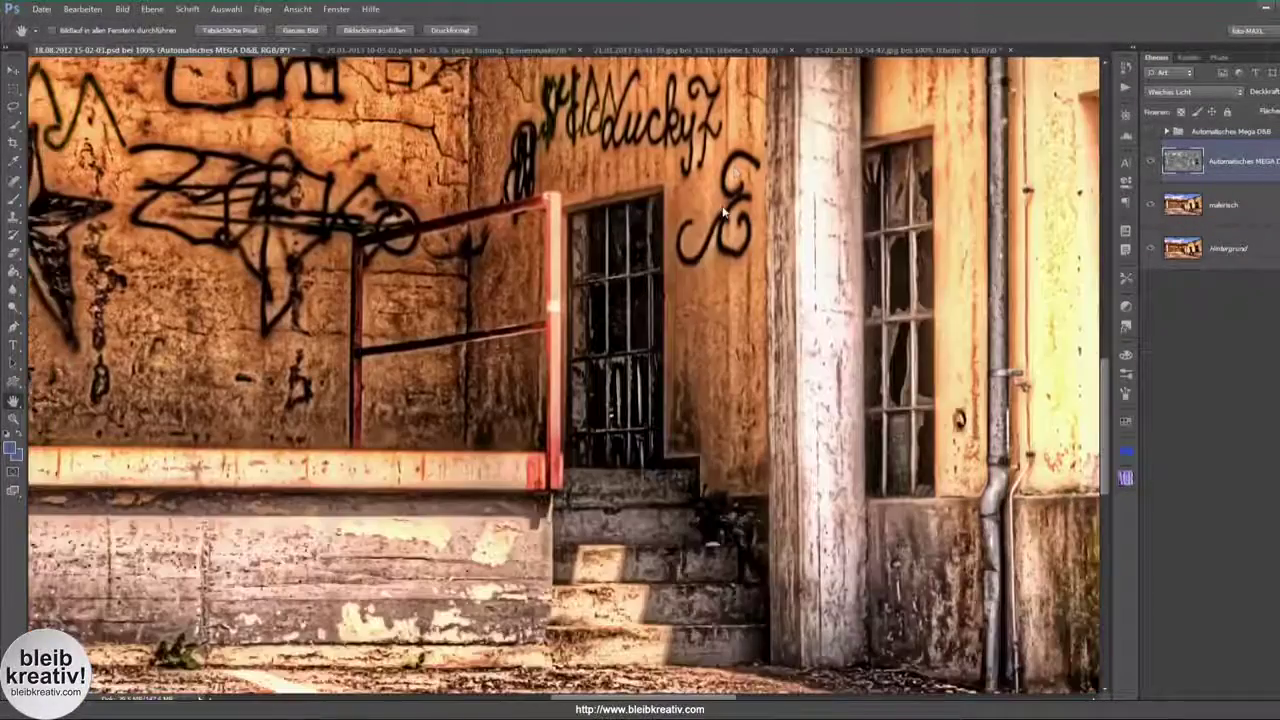
# Set the grey layer to Normal and apply a larger-radius Gaußscher Weichzeichner.
pyautogui.click(1193, 91)
pyautogui.click(1188, 99)
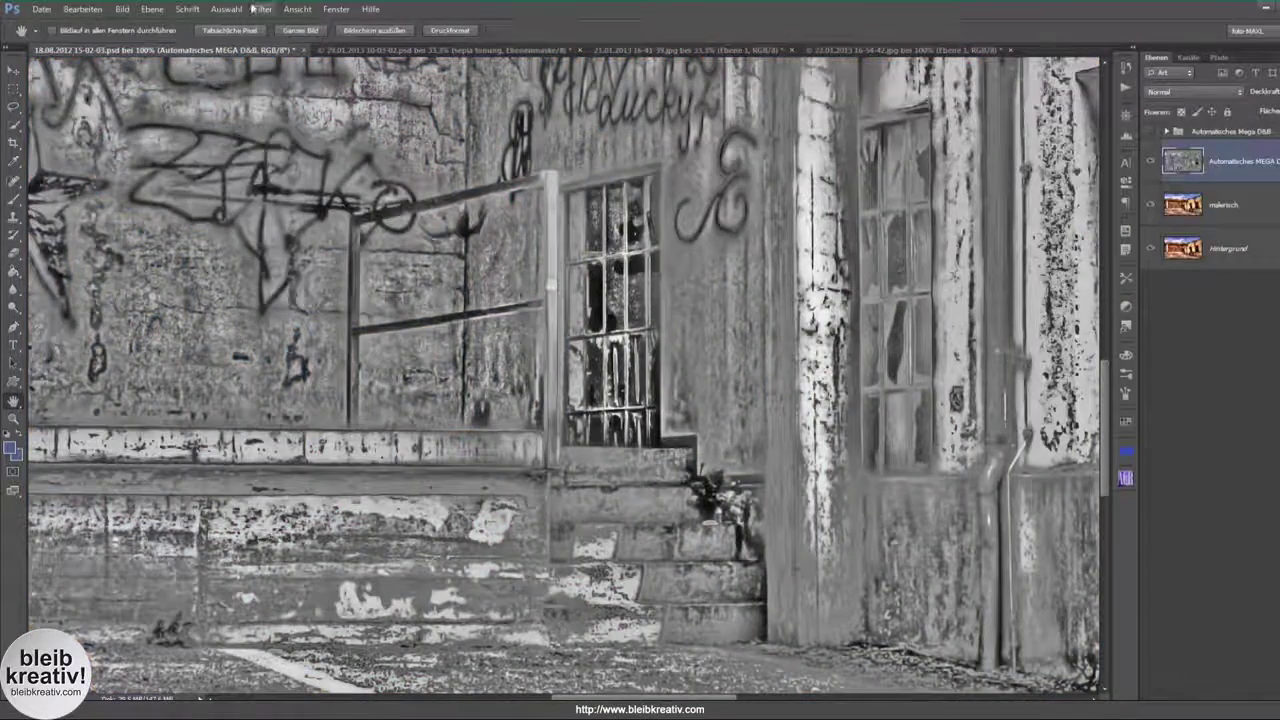
pyautogui.click(263, 10)
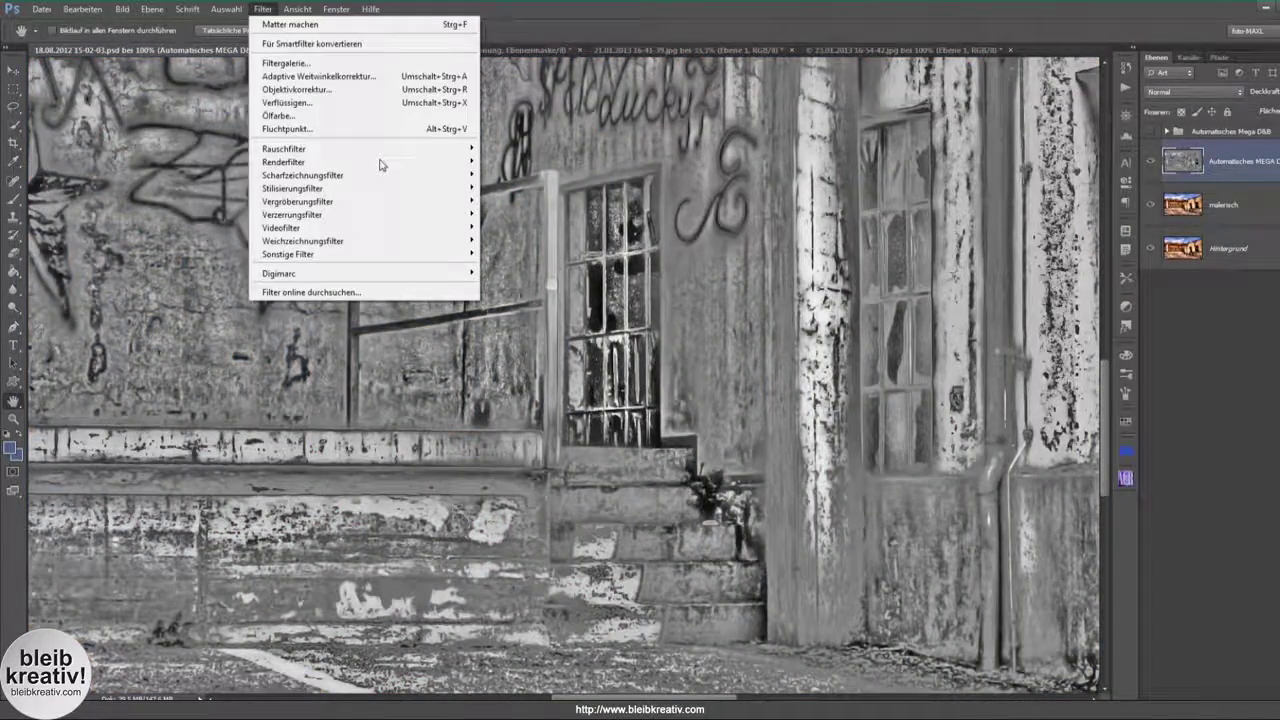
pyautogui.moveTo(302, 241)
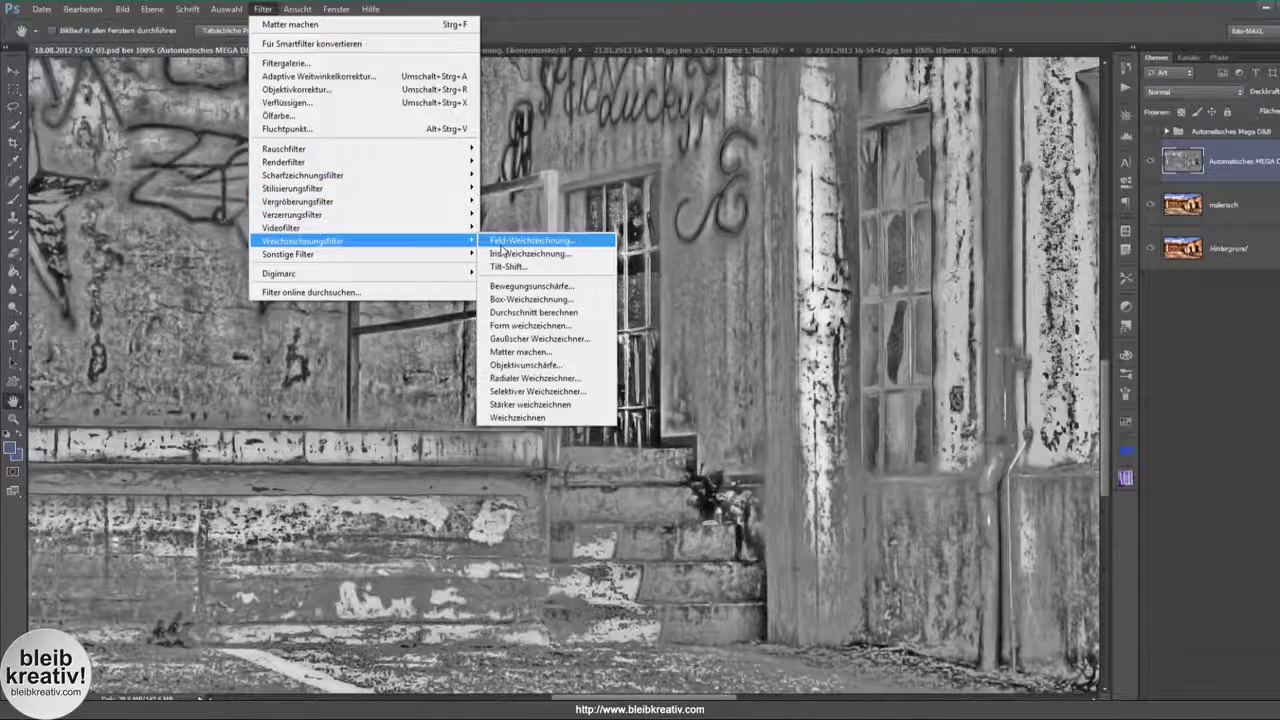
pyautogui.click(565, 338)
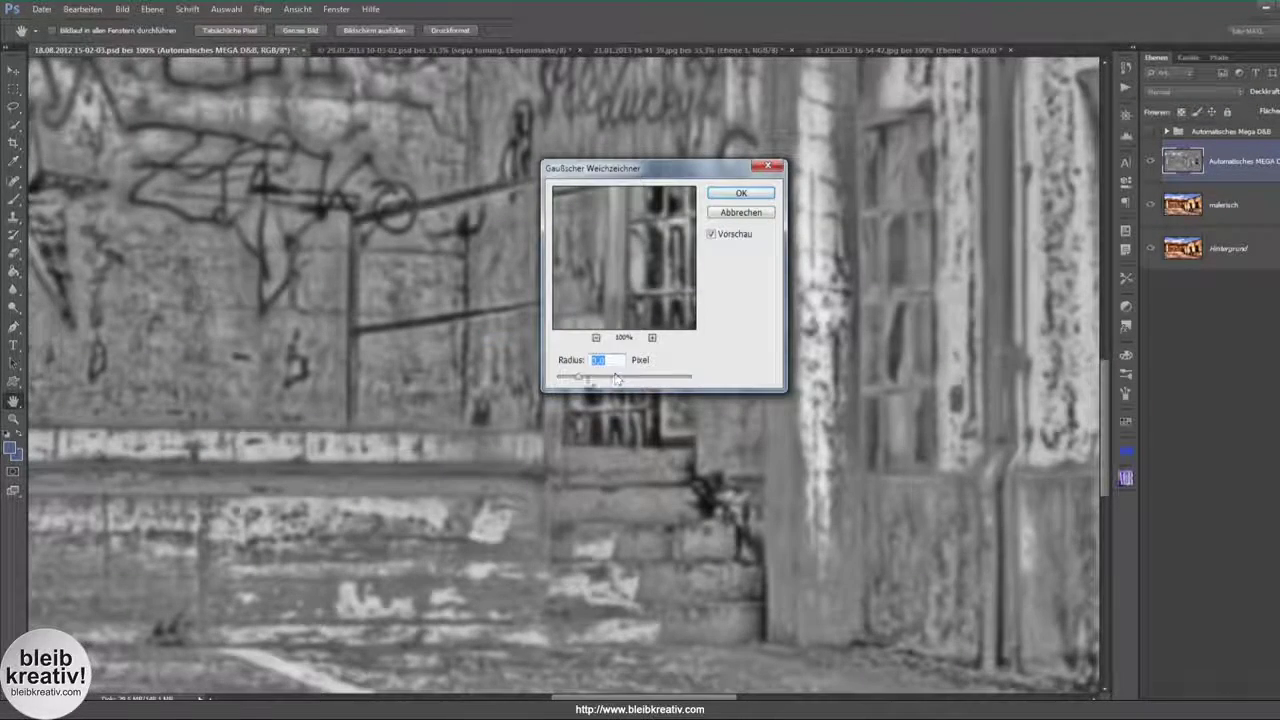
pyautogui.moveTo(578, 377); pyautogui.dragTo(594, 379)
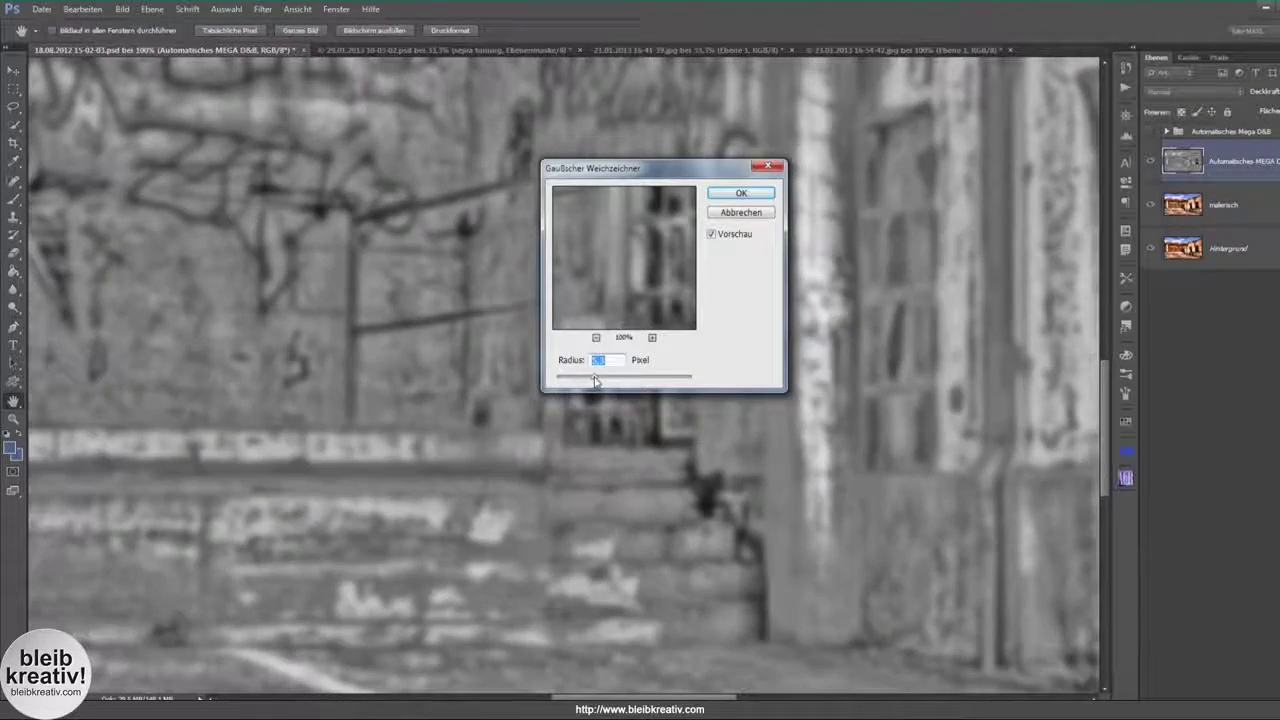
pyautogui.click(740, 194)
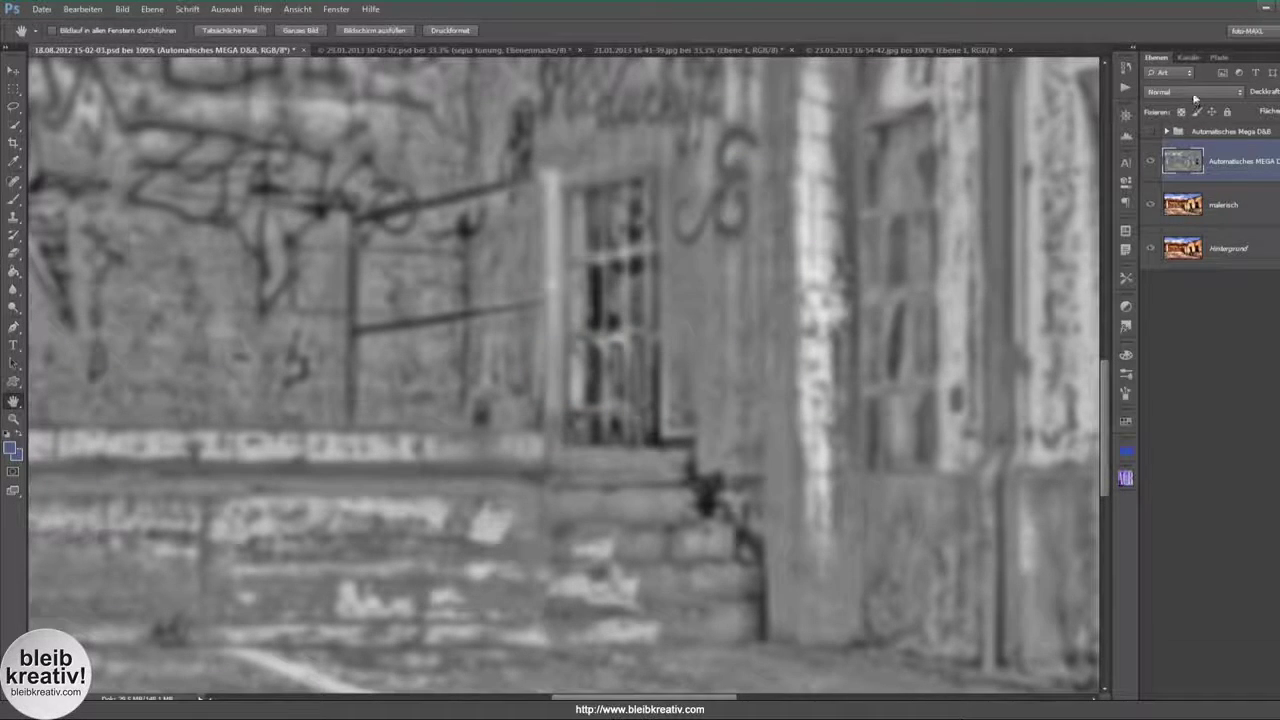
# Blend the blurred layer as Weiches Licht and hide it to compare.
pyautogui.click(1195, 92)
pyautogui.click(1195, 290)
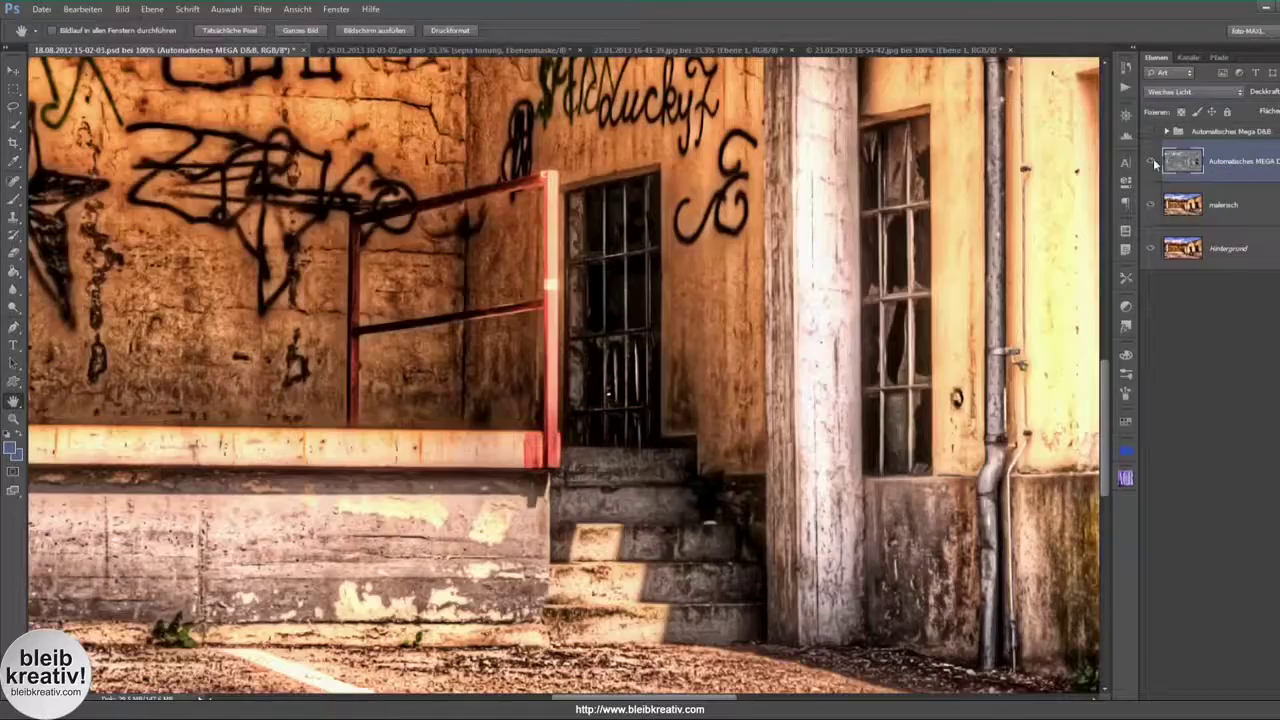
pyautogui.click(1151, 161)
# Step through History states to compare blend modes, ending on the latest Weiches Licht state.
pyautogui.click(1125, 68)
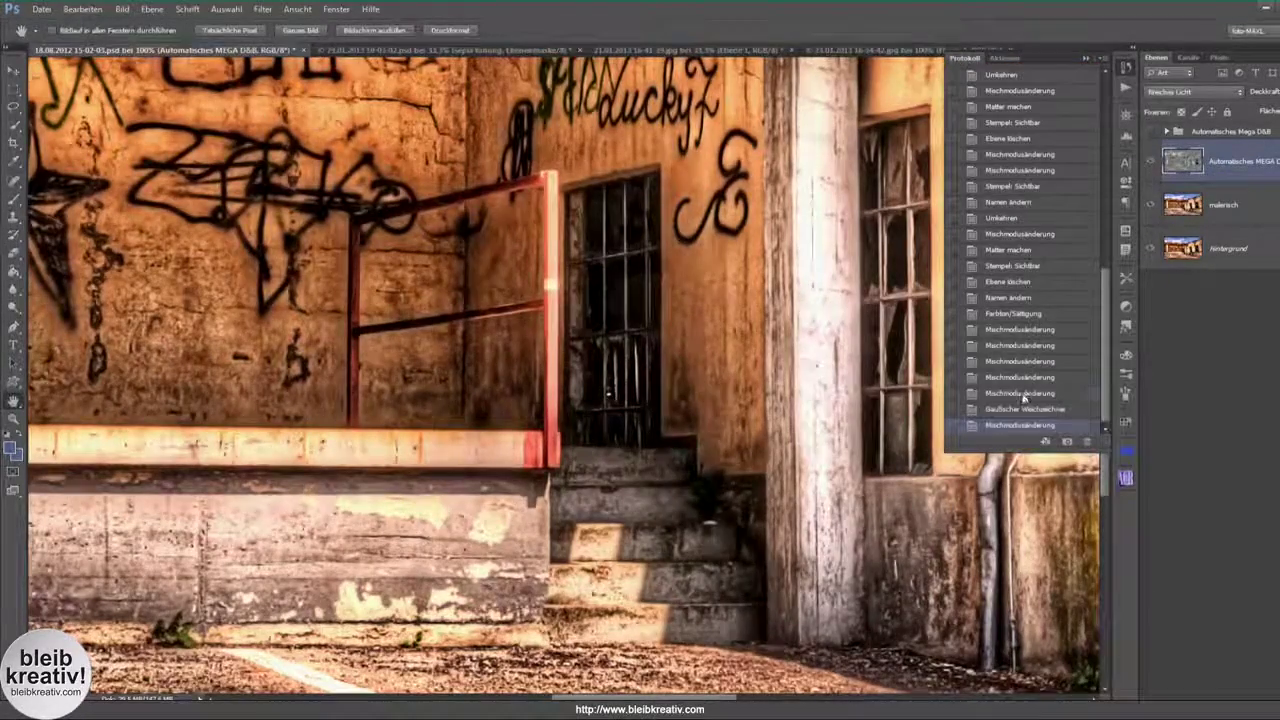
pyautogui.click(1021, 394)
pyautogui.click(1017, 410)
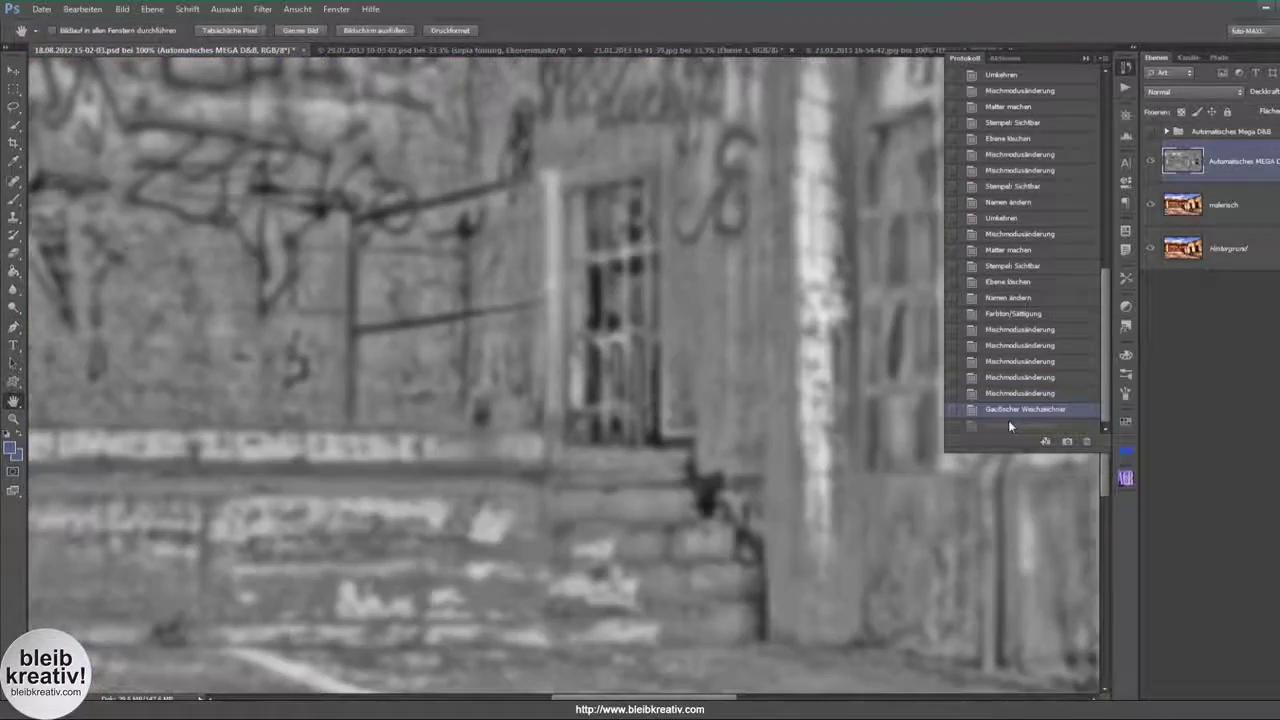
pyautogui.hotkey('ctrl', 'alt', 'z')
pyautogui.hotkey('ctrl', 'alt', 'z')
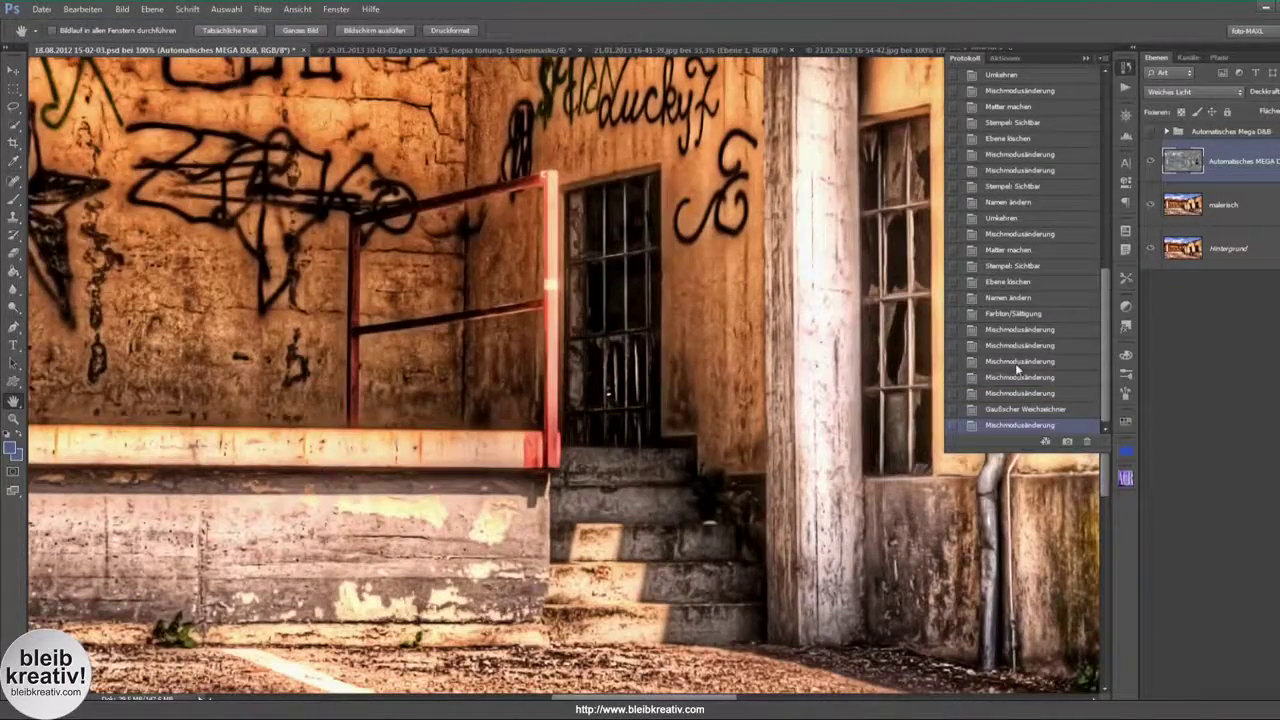
pyautogui.hotkey('ctrl', 'alt', 'z')
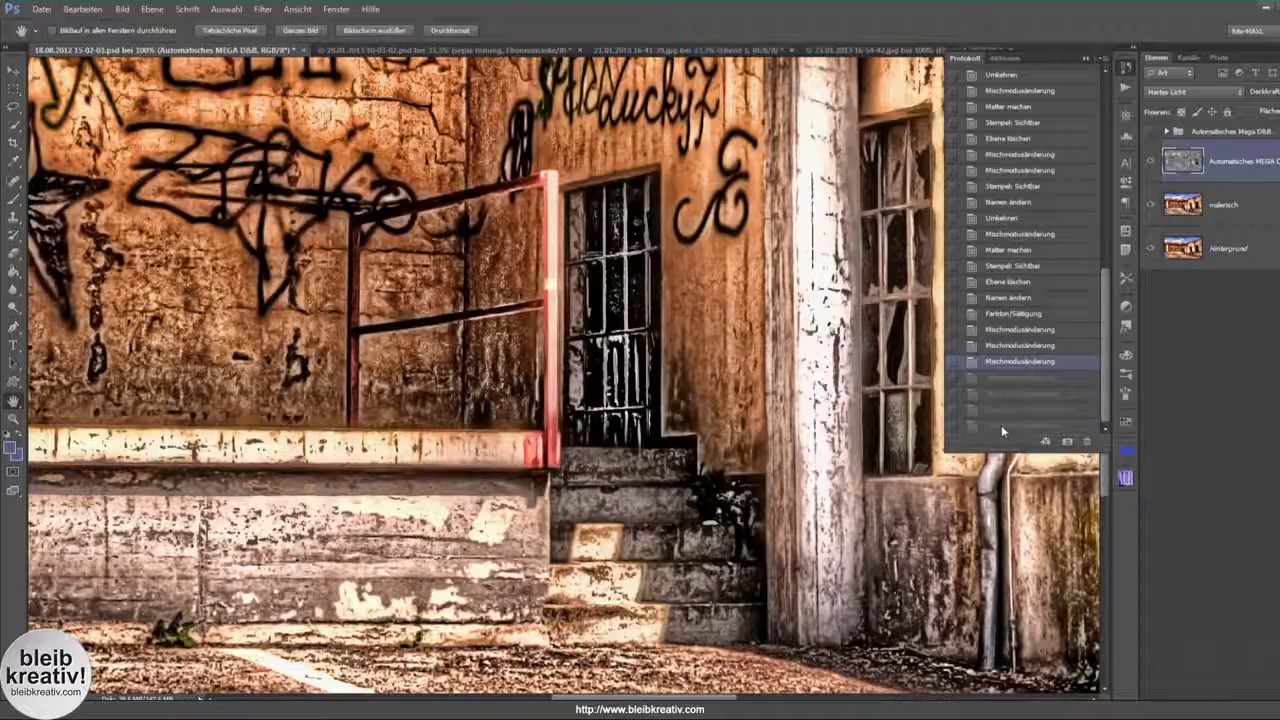
pyautogui.click(1001, 425)
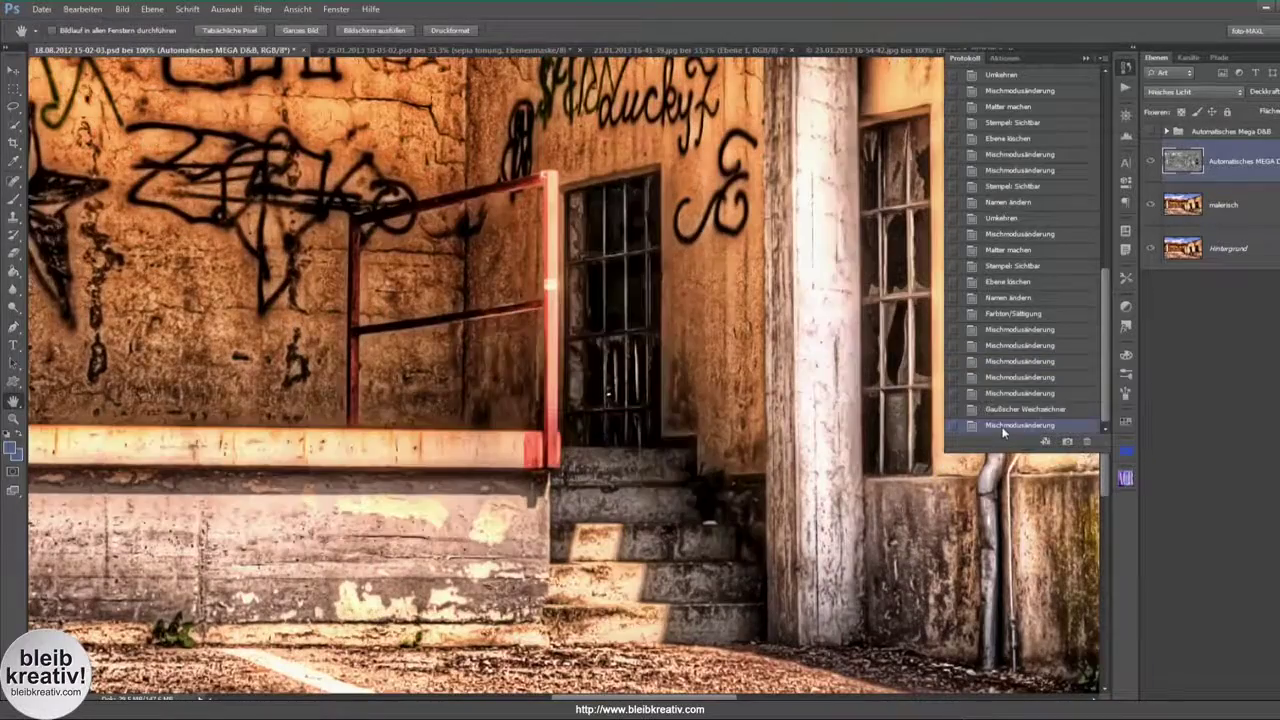
# Collapse the History panel and set the blurred layer to Normal blending.
pyautogui.click(1084, 60)
pyautogui.click(1170, 91)
pyautogui.click(1175, 108)
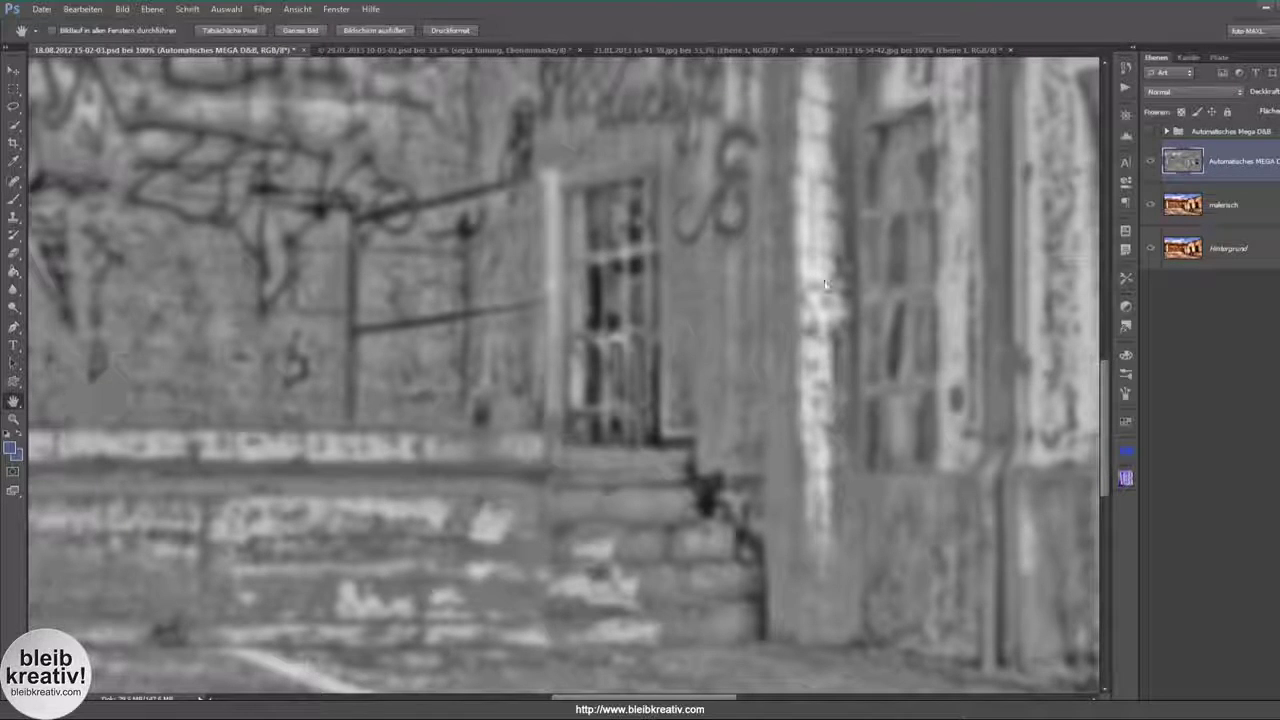
# Pick the Dodge tool at brush size 20 and set the blurred layer to Weiches Licht.
pyautogui.click(13, 307)
pyautogui.click(1191, 92)
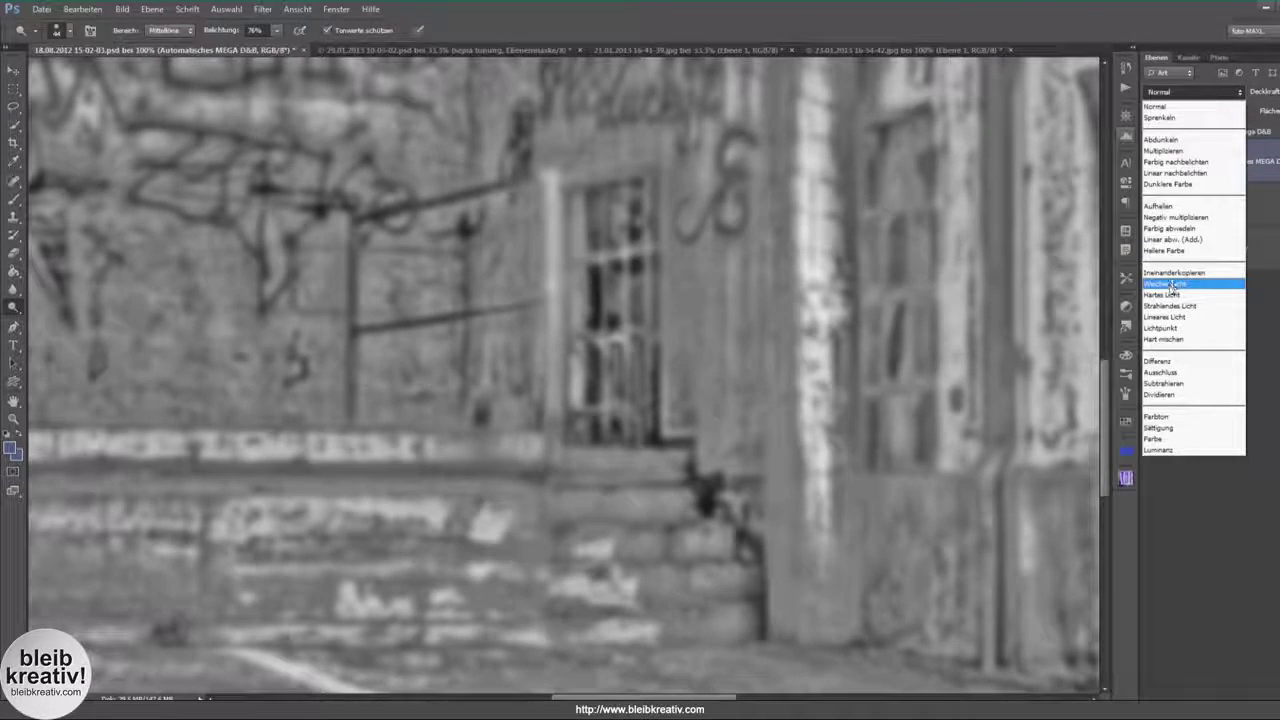
pyautogui.click(1165, 284)
pyautogui.press('[')
pyautogui.press('[')
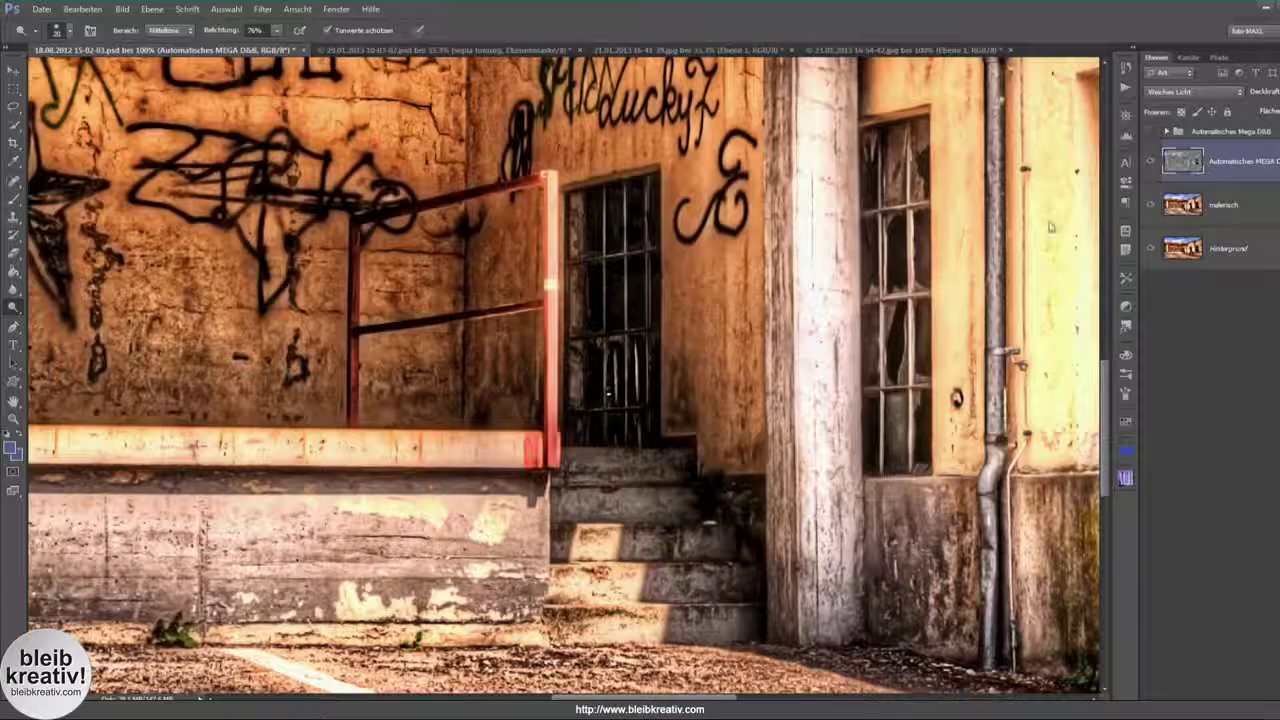
pyautogui.scroll(-3, 800, 250)
pyautogui.scroll(-3, 792, 244)
pyautogui.scroll(-1, 835, 262)
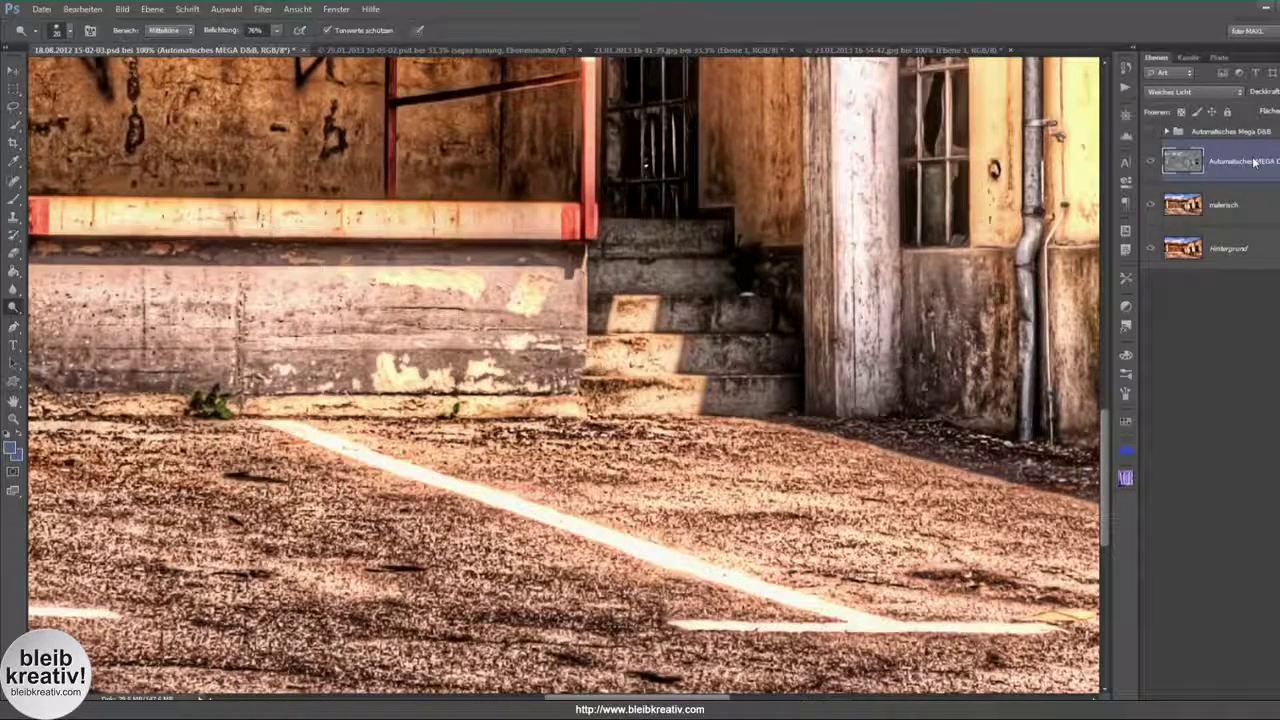
# Replace the Mega D&B group by playing the Automatisches MEGA D&B action, then show the forehead photo.
pyautogui.moveTo(1257, 170); pyautogui.dragTo(1175, 132)
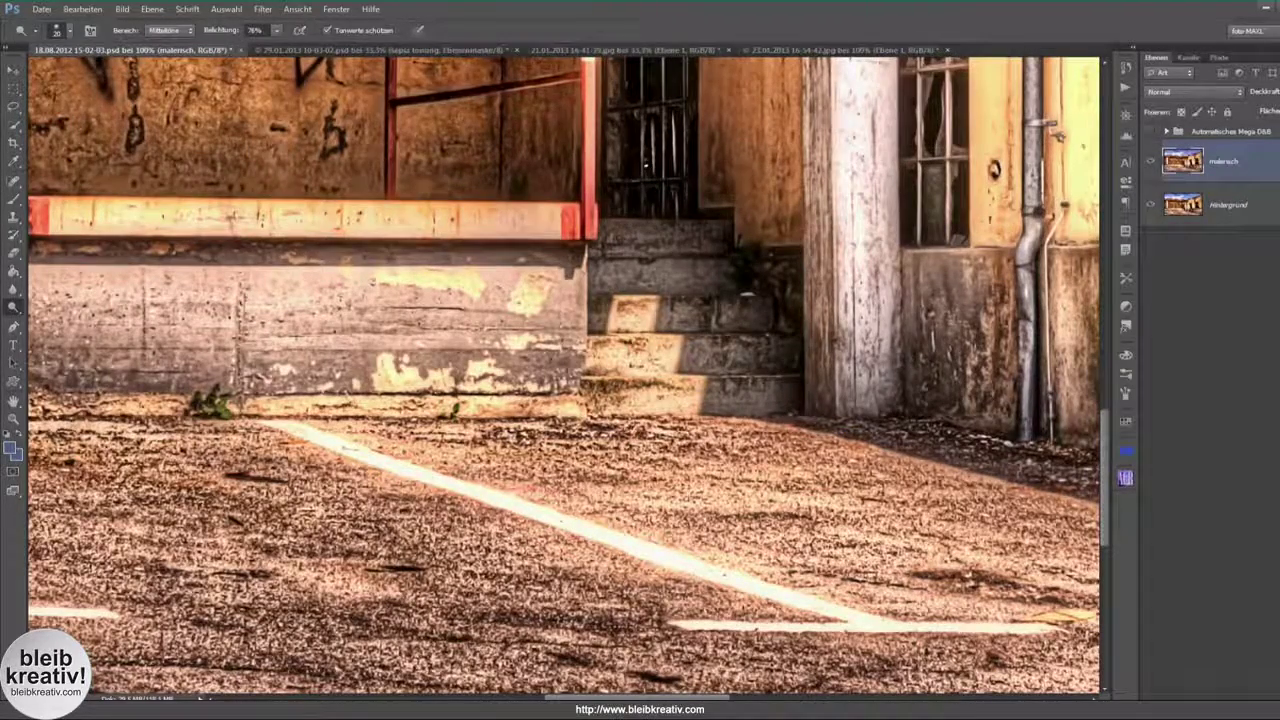
pyautogui.press('Delete')
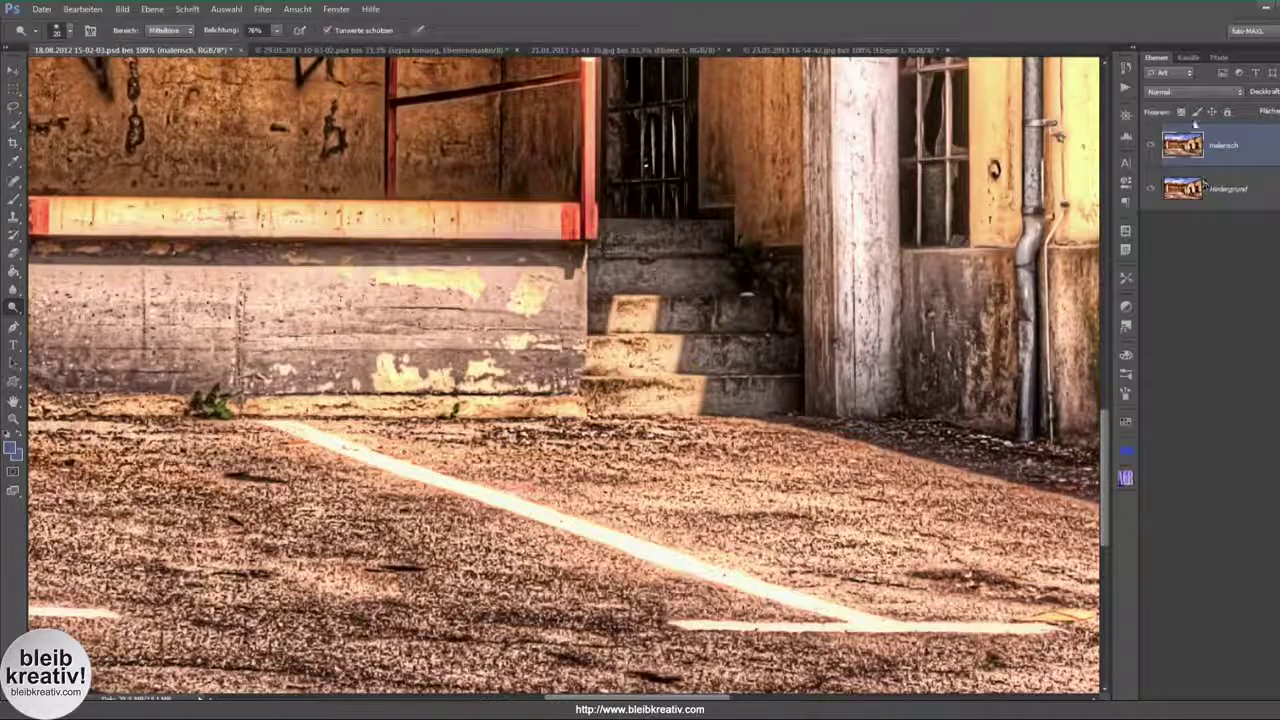
pyautogui.click(1125, 88)
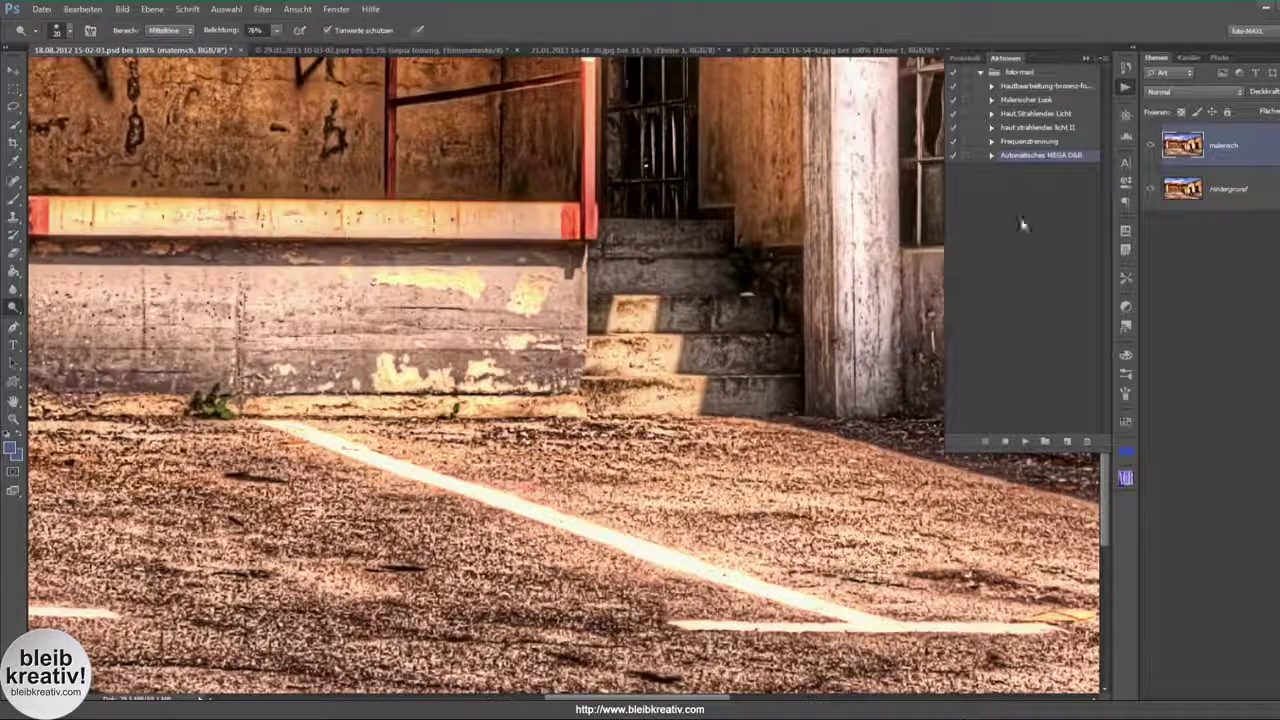
pyautogui.click(1025, 442)
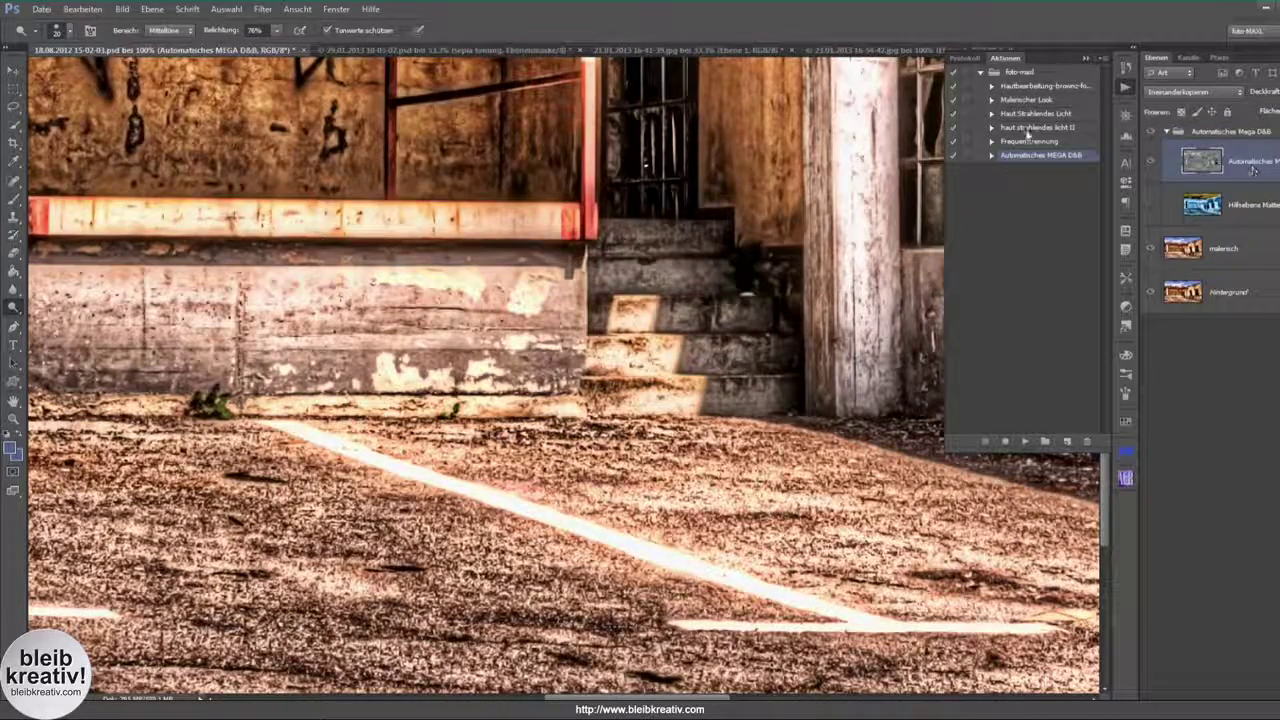
pyautogui.click(419, 51)
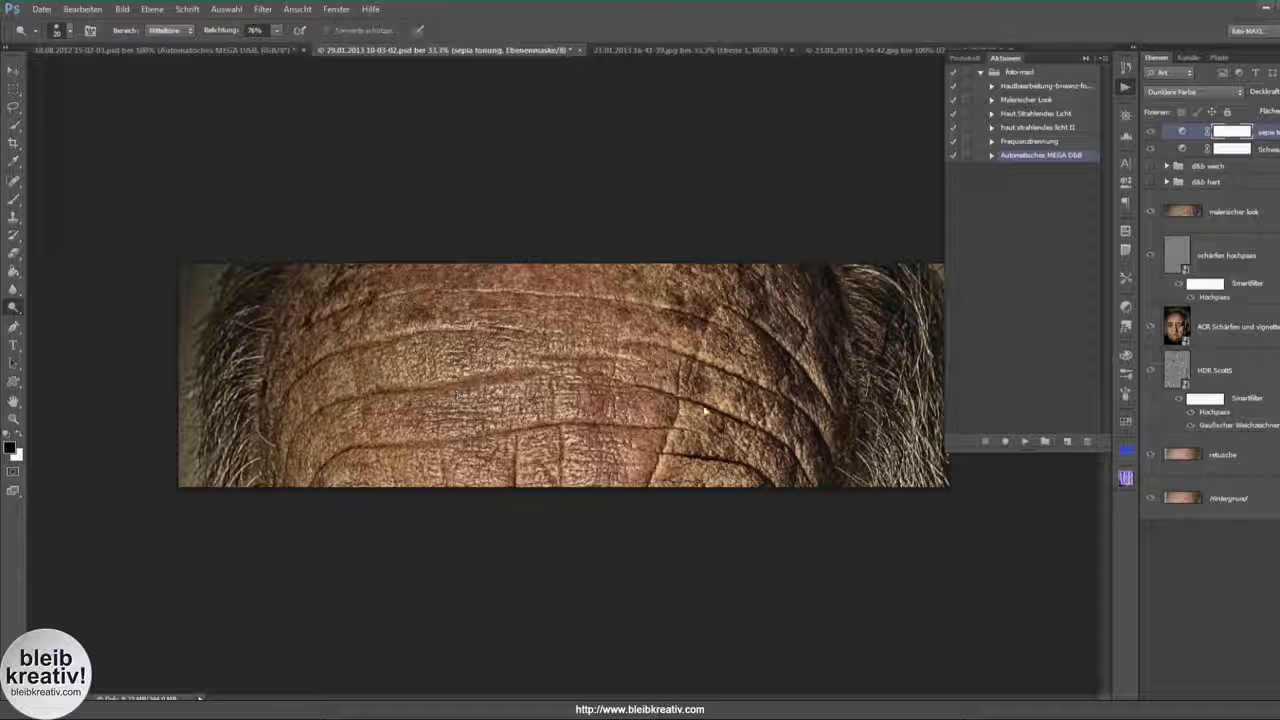
# Apply the Automatisches MEGA D&B action to the forehead close-up, compare it on/off, then show the shopping-cart photo.
pyautogui.click(1024, 441)
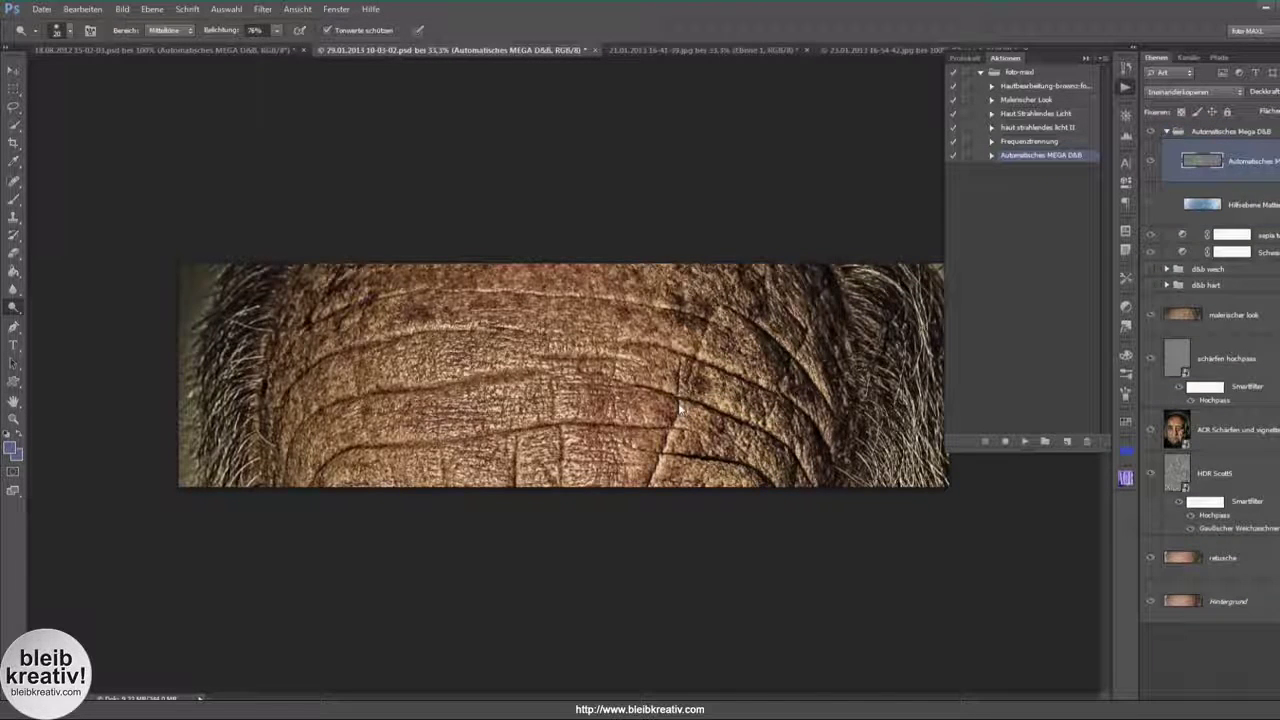
pyautogui.click(1150, 132)
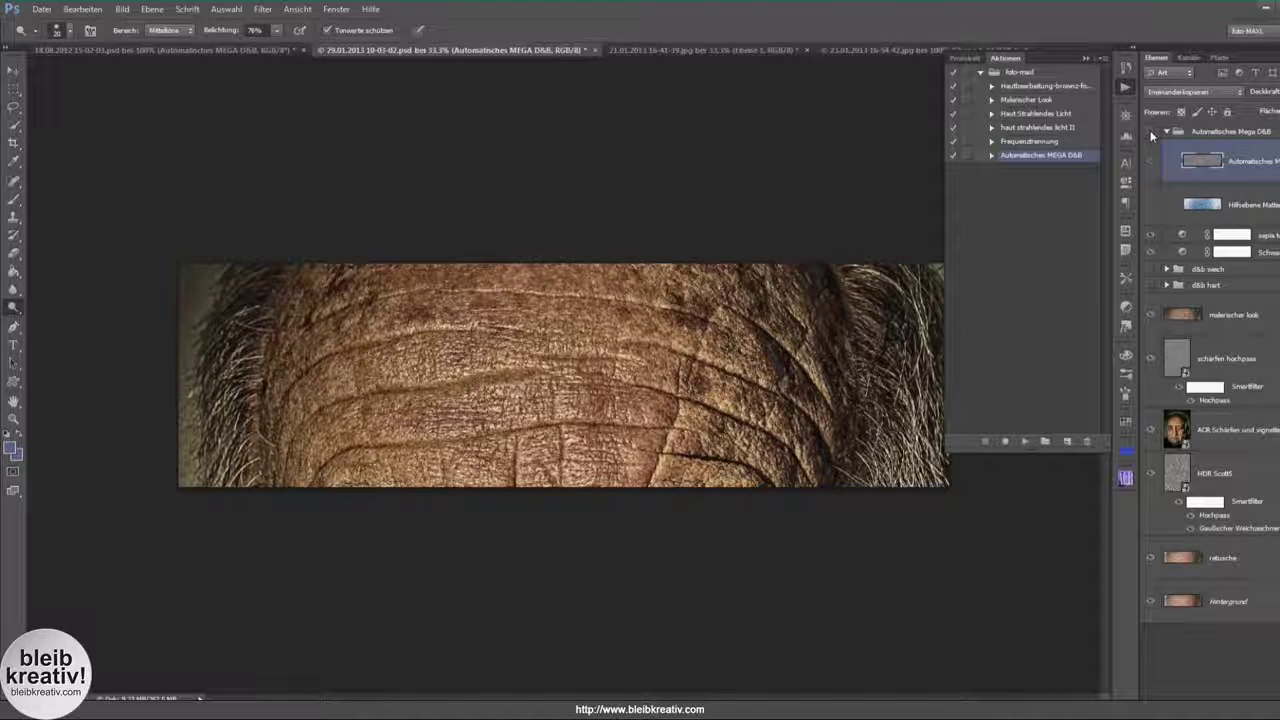
pyautogui.click(1150, 132)
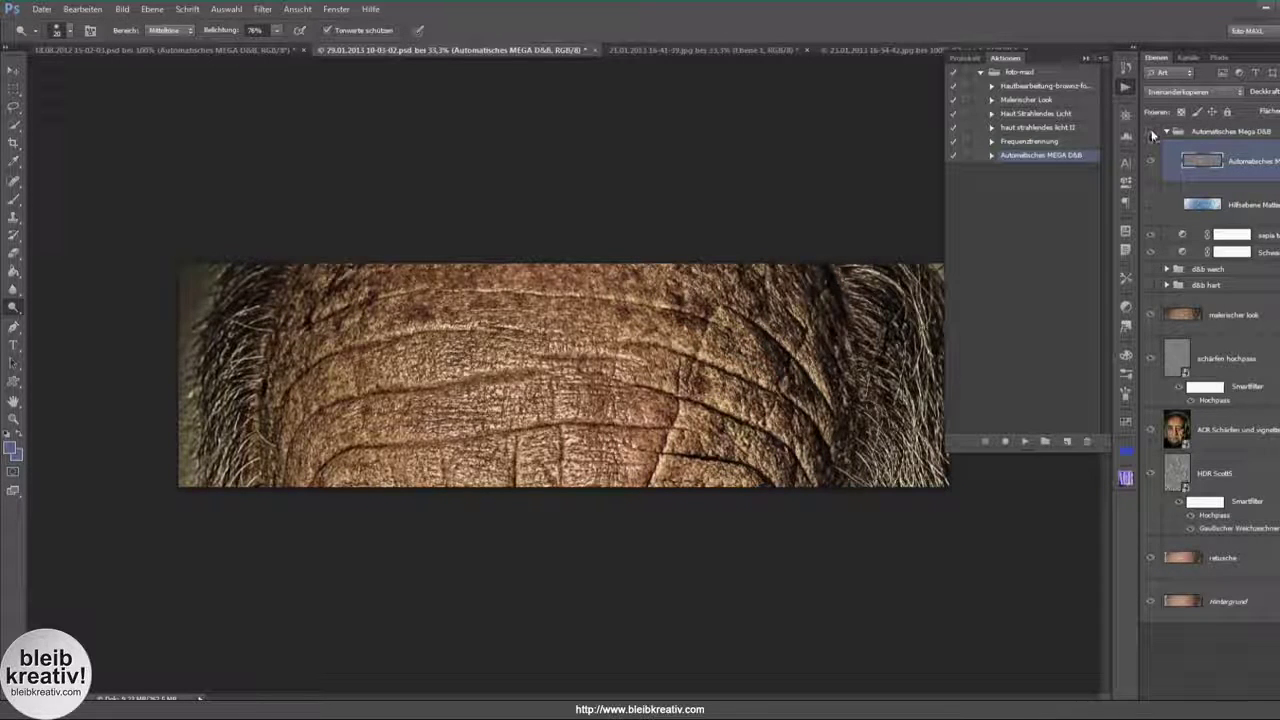
pyautogui.click(667, 49)
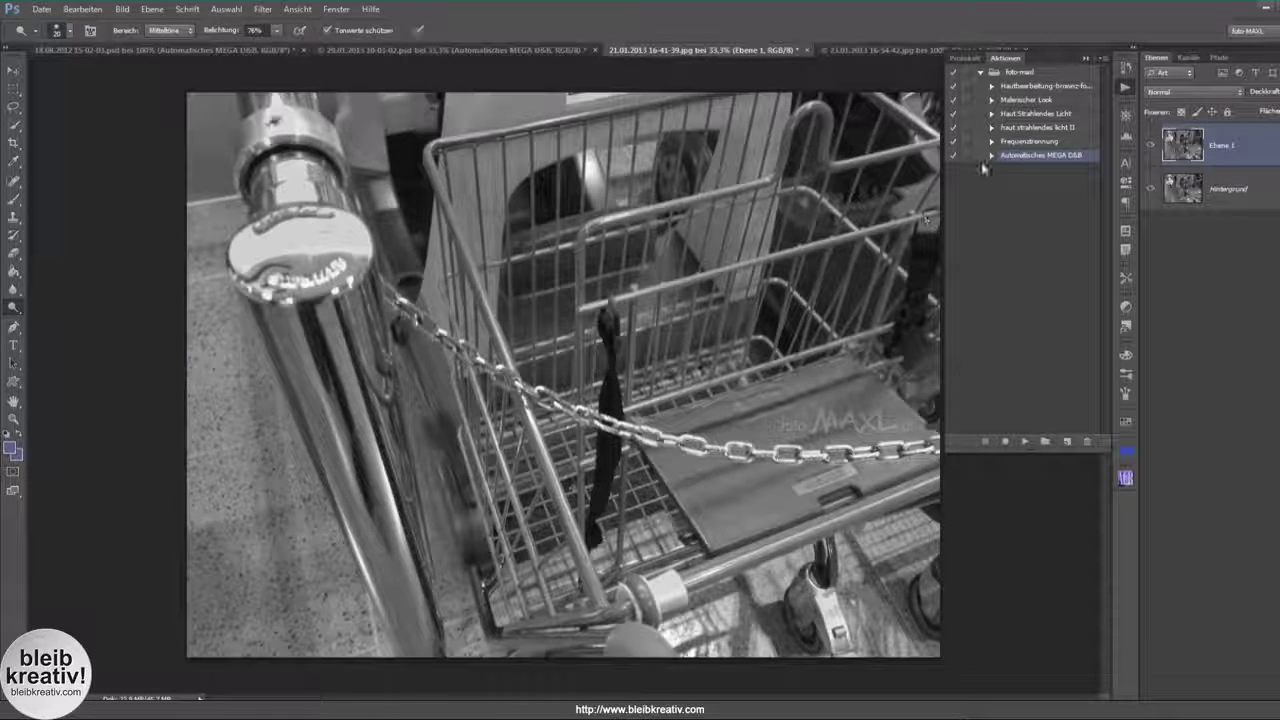
# Apply the Automatisches MEGA D&B action to the shopping-cart photo, then show the camera portrait.
pyautogui.click(1025, 441)
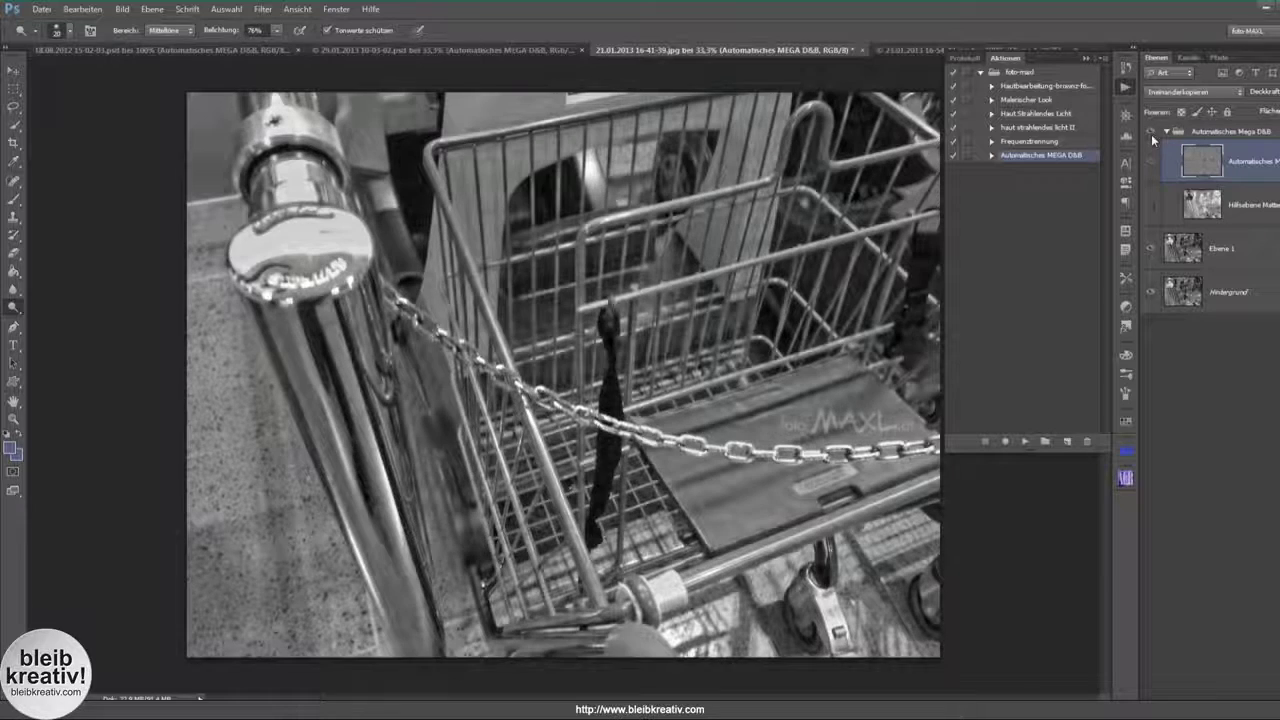
pyautogui.click(903, 49)
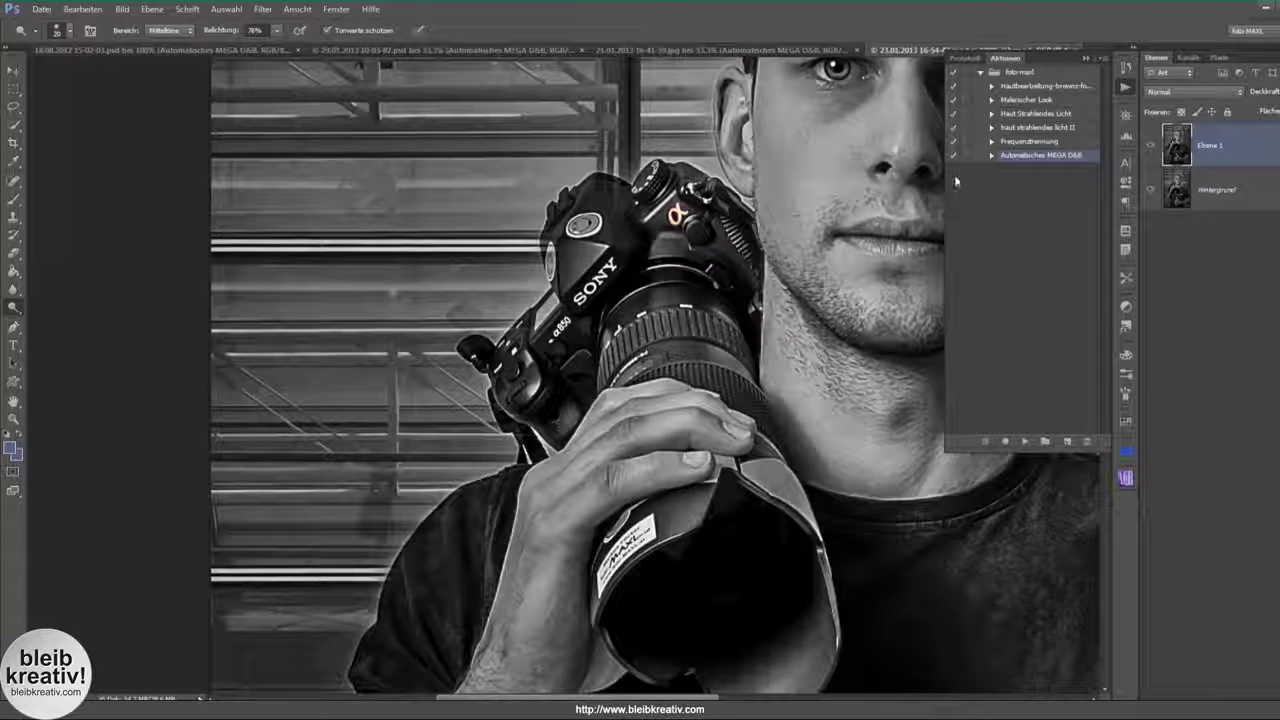
# Apply the Automatisches MEGA D&B action to the portrait and blend the group as Weiches Licht.
pyautogui.click(1024, 441)
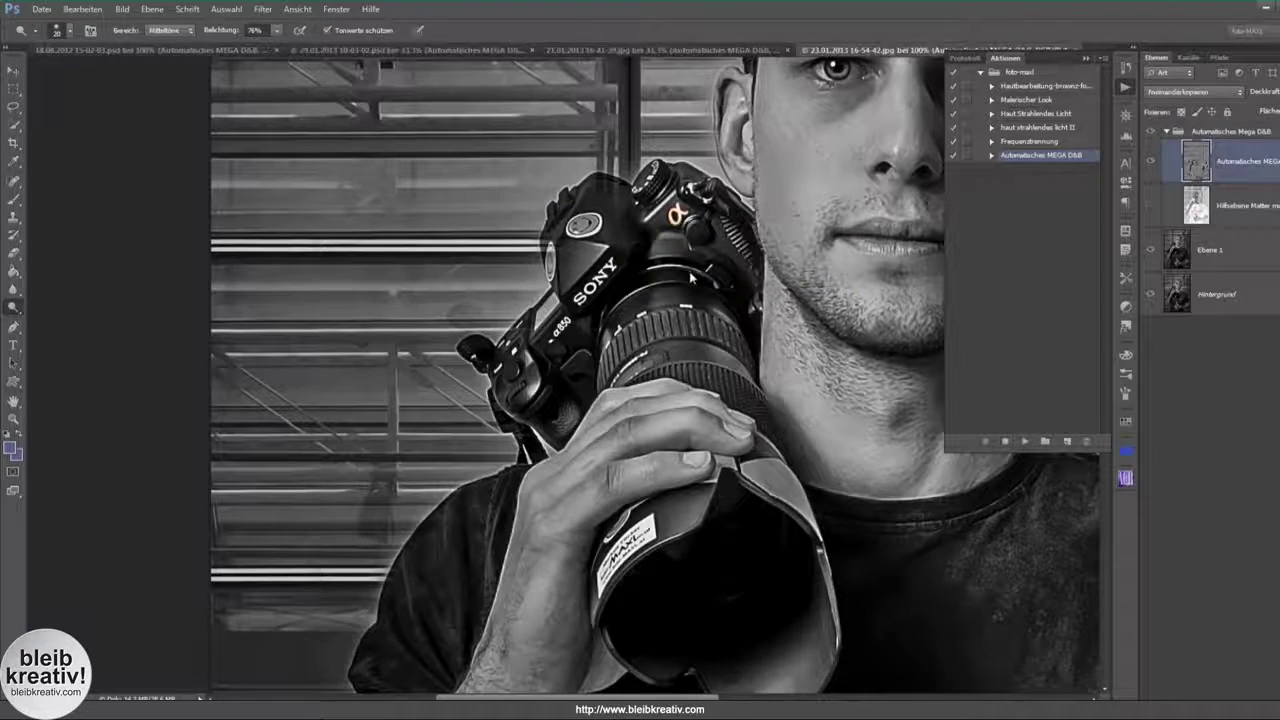
pyautogui.click(1190, 91)
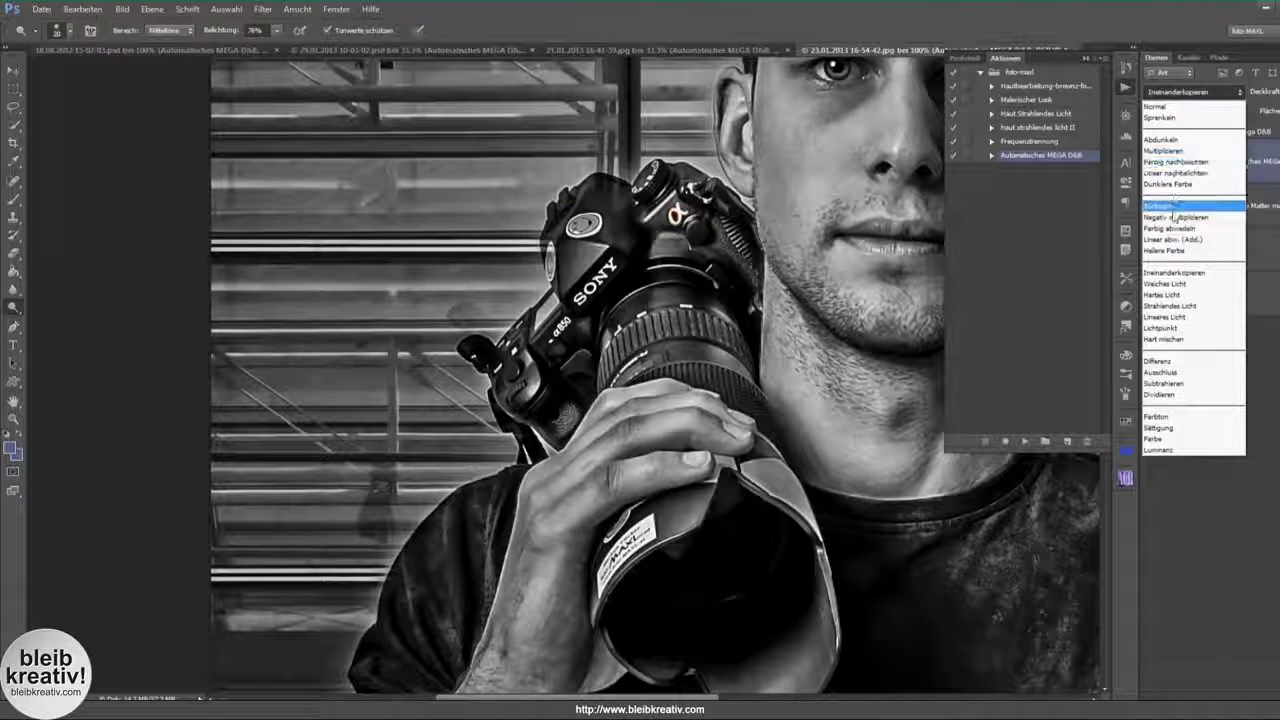
pyautogui.click(1180, 284)
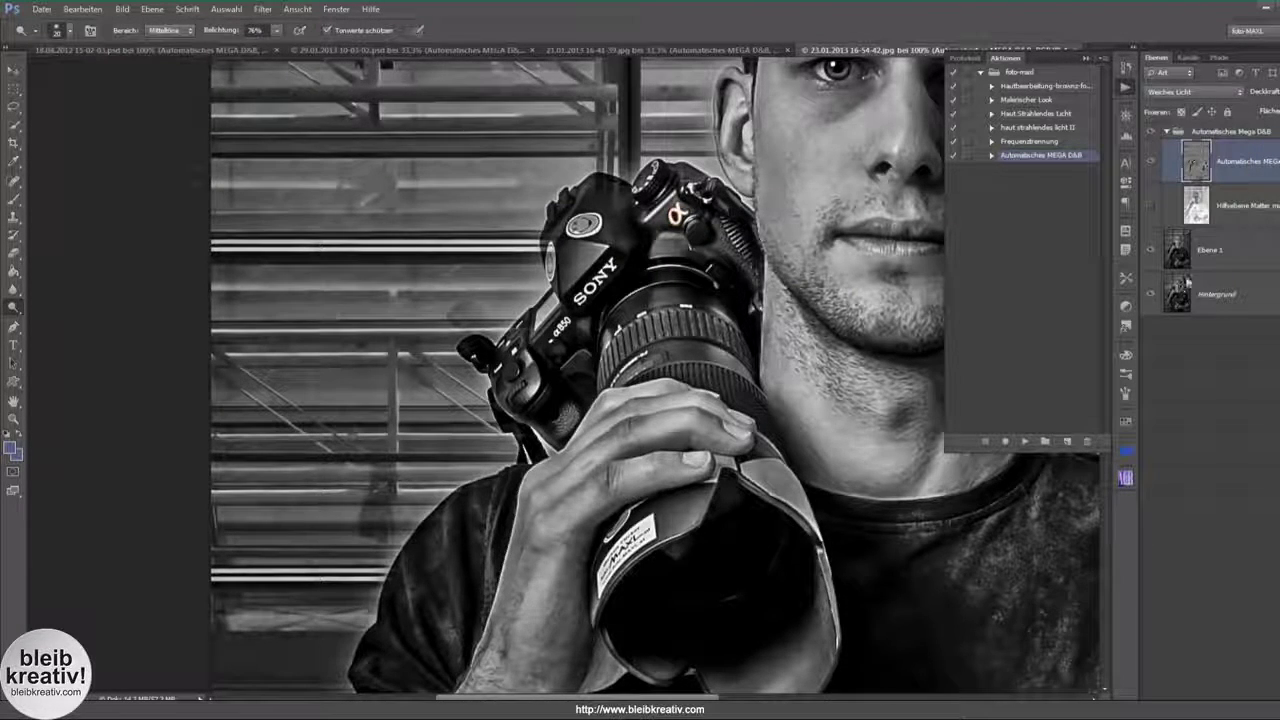
# Toggle the dodge-and-burn group's visibility to compare before and after, leaving it on.
pyautogui.click(1151, 164)
pyautogui.click(1151, 165)
pyautogui.click(1152, 168)
pyautogui.click(1151, 166)
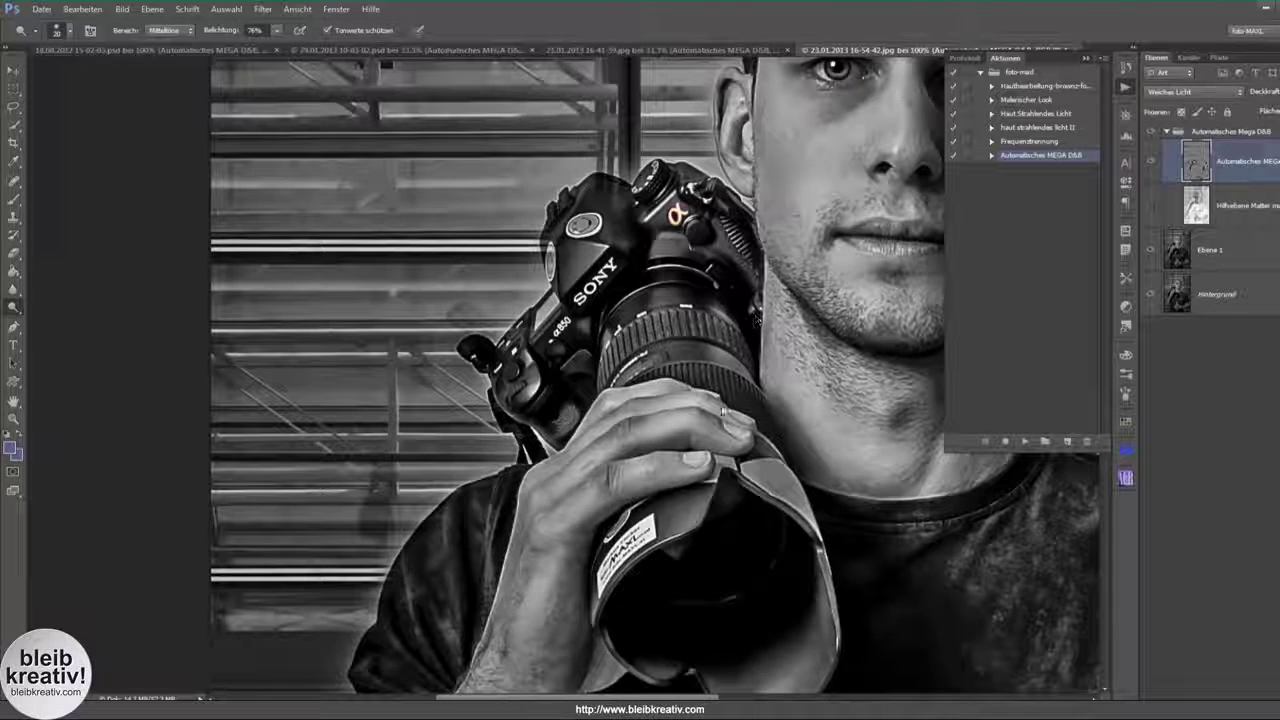